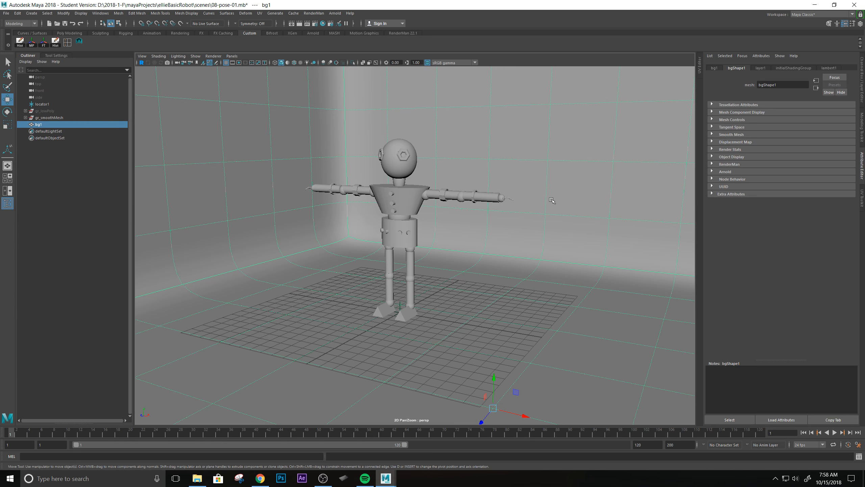
Assign a new Lambert material to the backdrop bg1 as a favorite material.
alt+drag(521, 273, 479, 270)
alt+drag(533, 273, 546, 229)
right_click(545, 228)
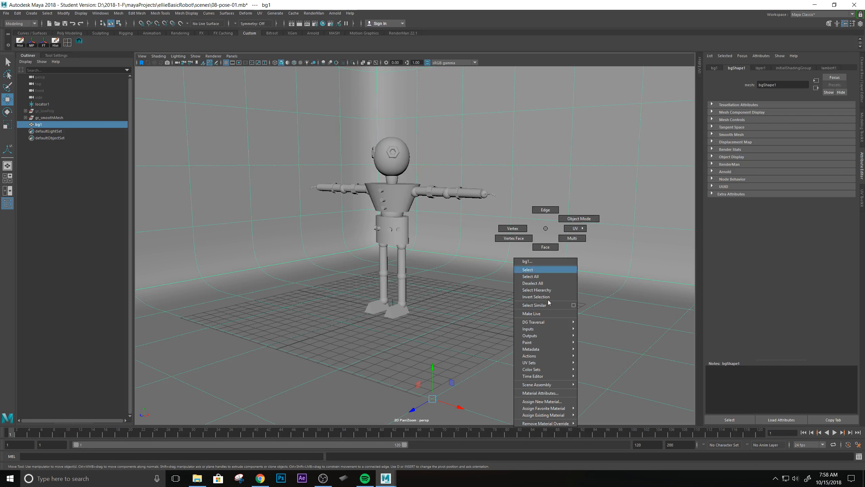
mouse_move(554, 412)
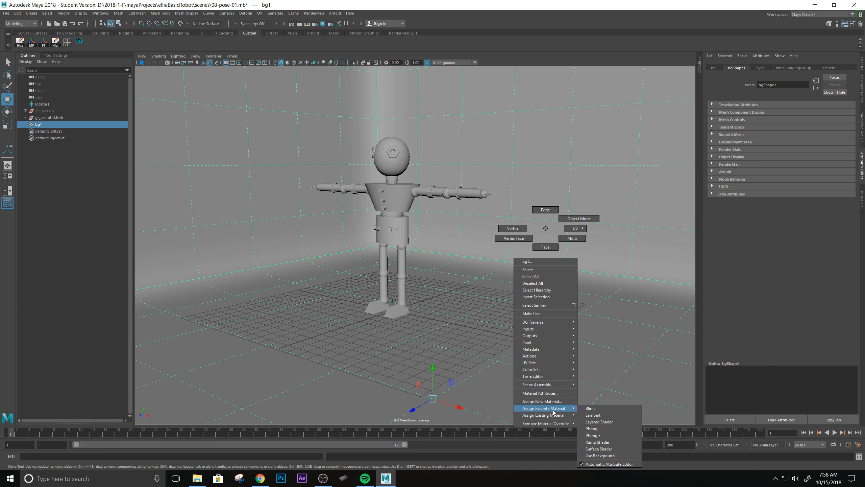
click(604, 417)
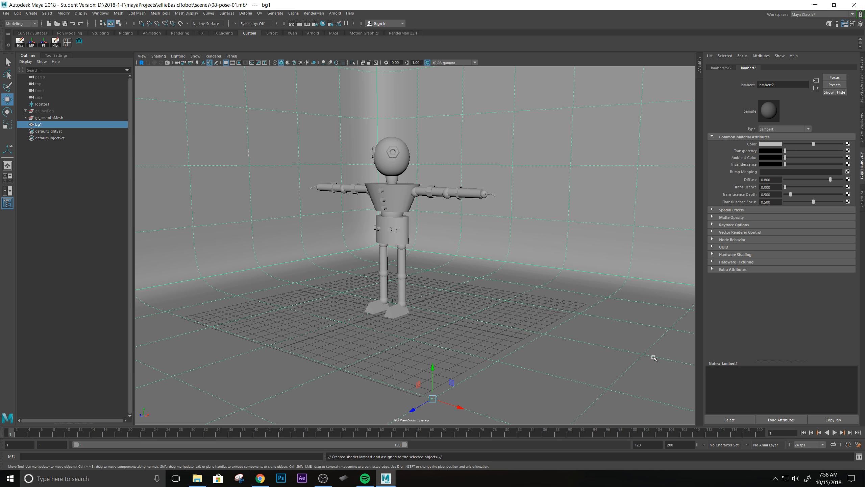
Rename the new Lambert material to sh_bg1.
double_click(783, 84)
text(sh)
text(-bg1)
key(Return)
Set the sh_bg1 colour to a light blue-violet.
click(769, 145)
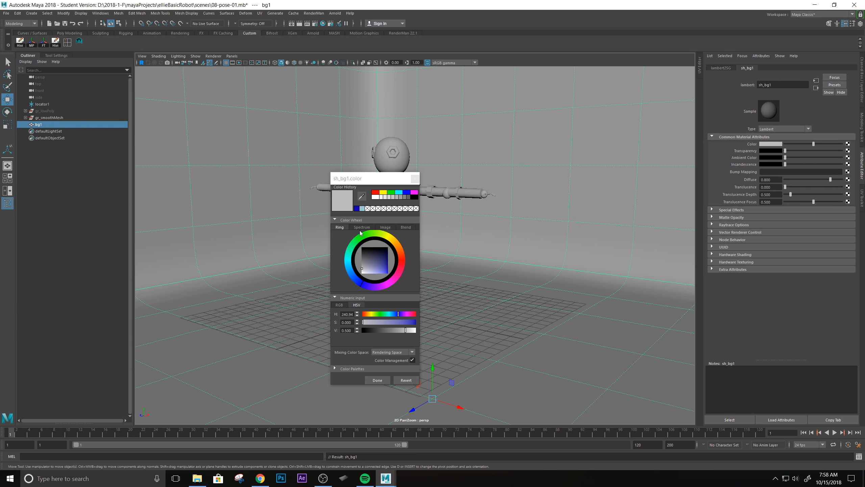
drag(373, 265, 379, 270)
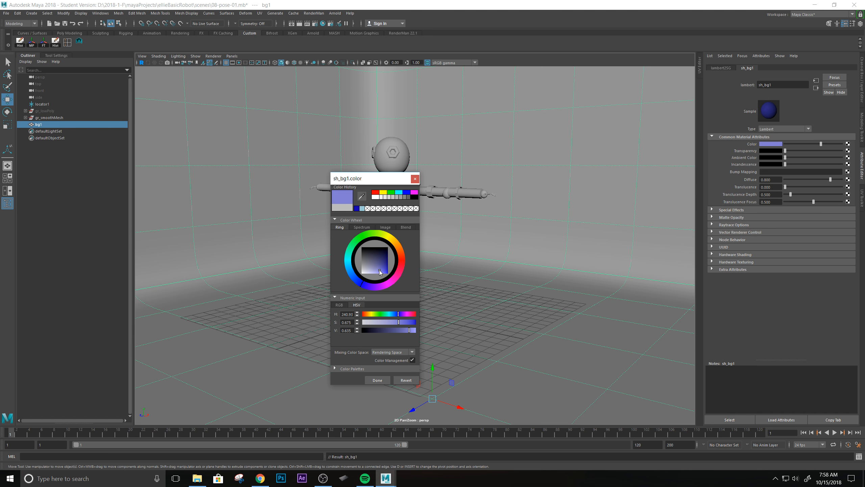
click(378, 379)
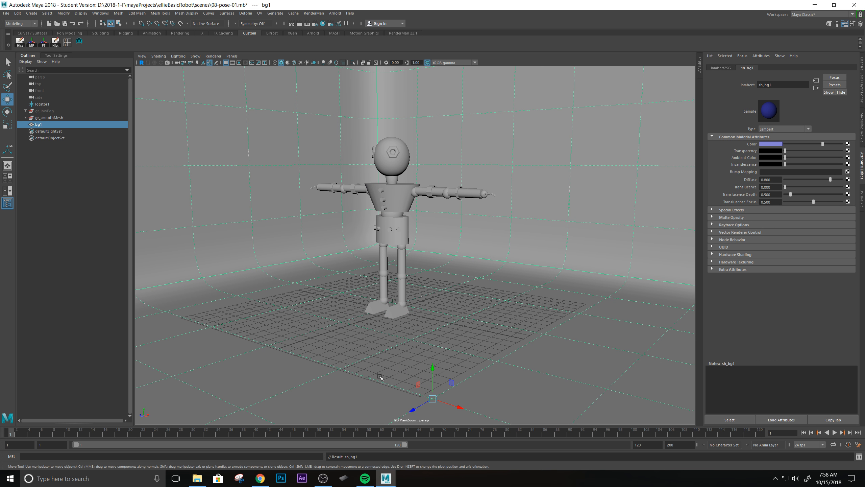
click(516, 267)
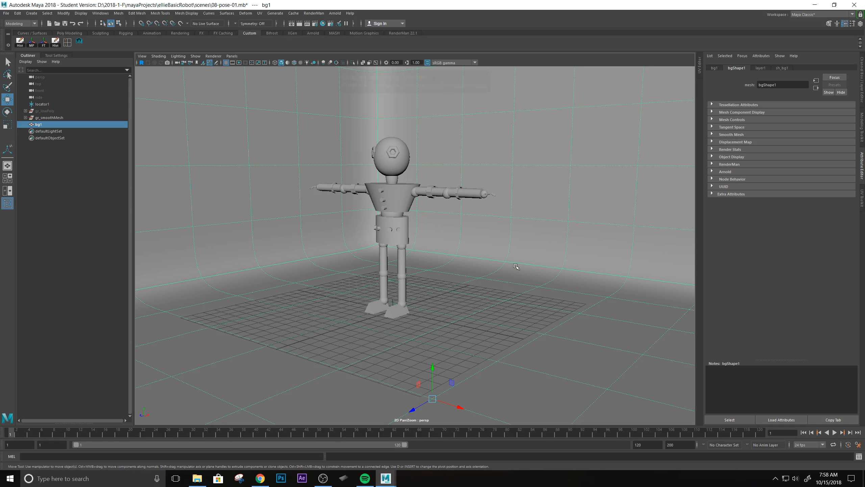
Turn on textured shading so the backdrop shows blue-violet, viewed from a lower angle.
key(6)
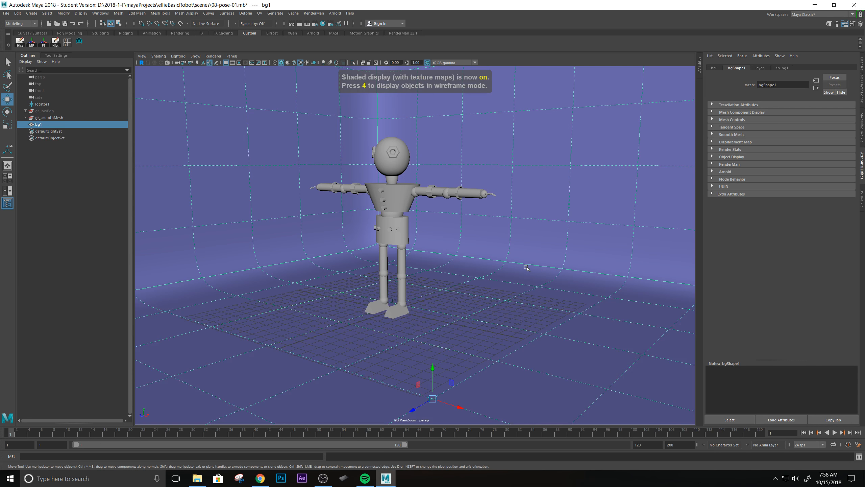
key(5)
key(6)
alt+drag(460, 247, 447, 193)
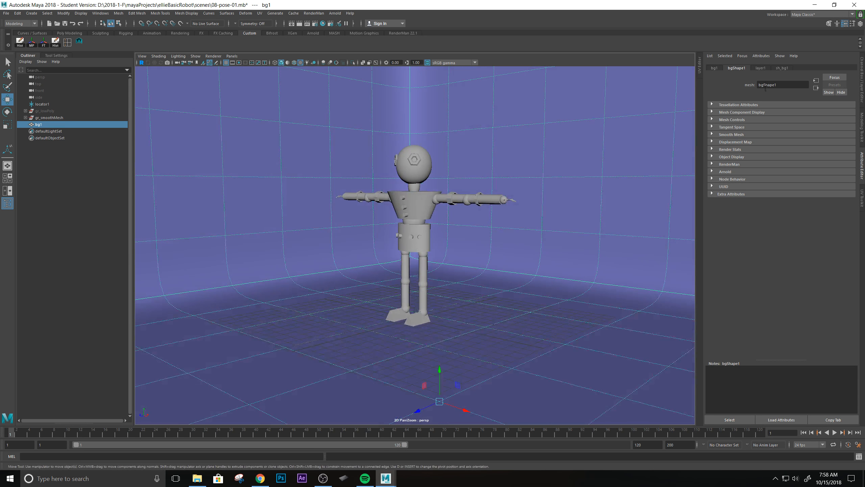
Save the scene as 08-pose-01.mb, continuing past the student-version warning.
key(ctrl+s)
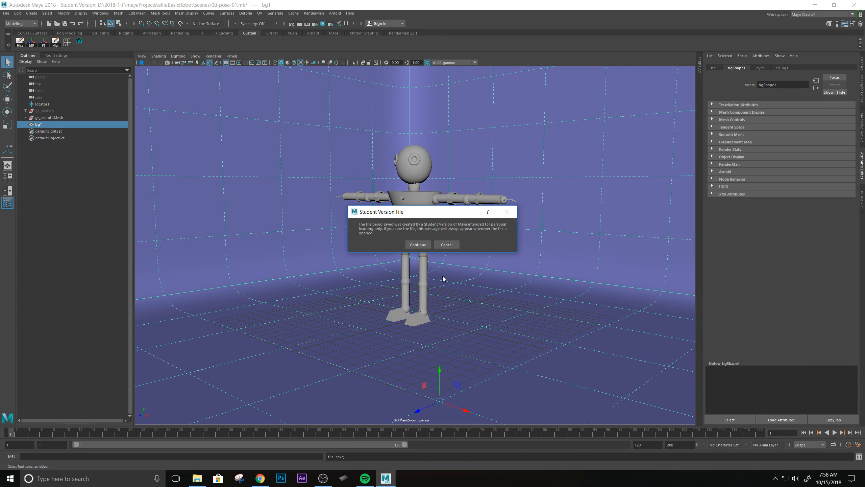
click(417, 246)
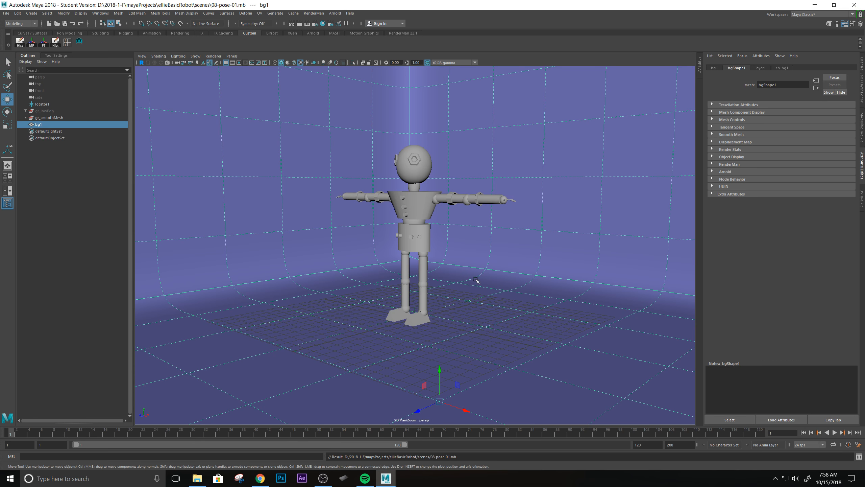
alt+drag(475, 279, 447, 281)
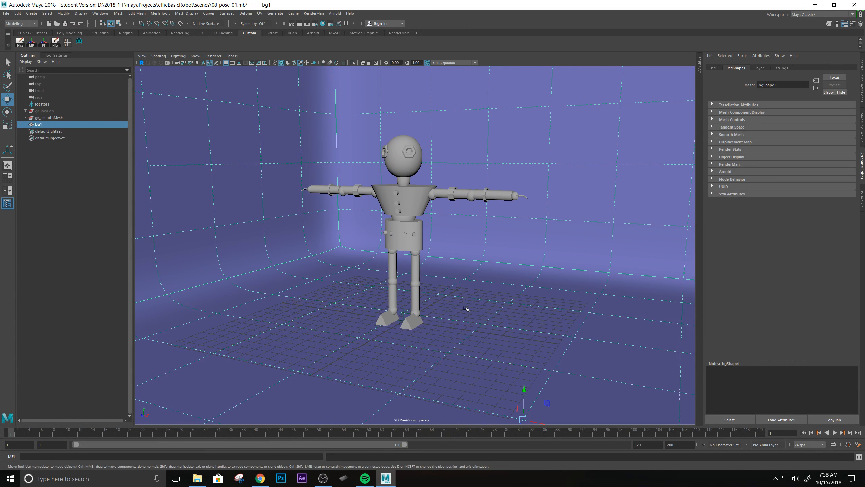
Orbit and zoom around the robot and backdrop until it is seen nearly side-on.
scroll(479, 313, down, 2)
scroll(481, 315, up, 1)
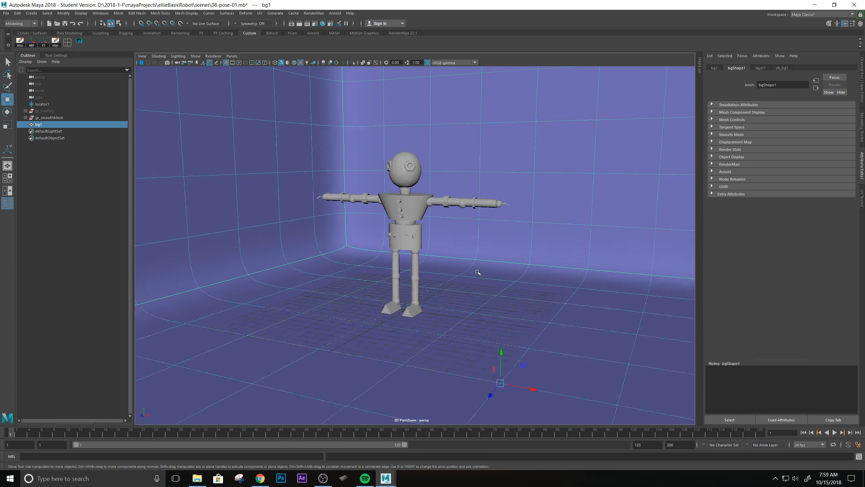
mouse_move(478, 272)
alt+mouse_down()
mouse_move(455, 270)
mouse_move(472, 272)
alt+mouse_up()
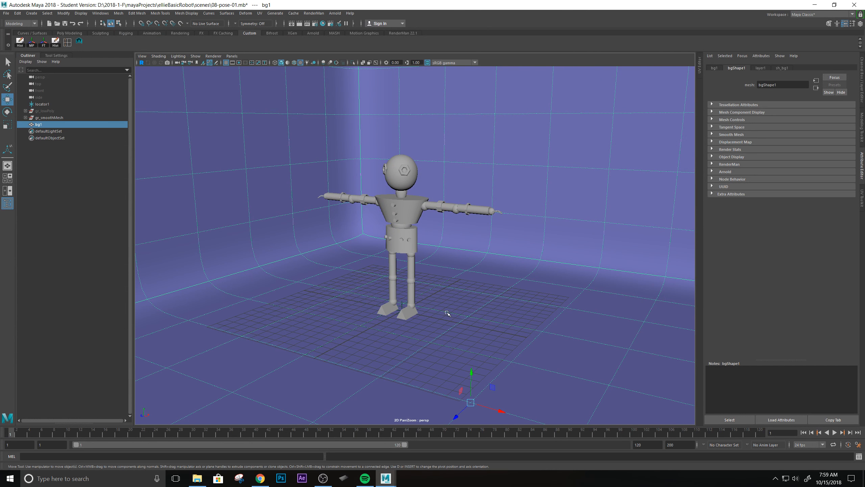
alt+drag(417, 314, 424, 287)
alt+middle_drag(422, 254, 423, 259)
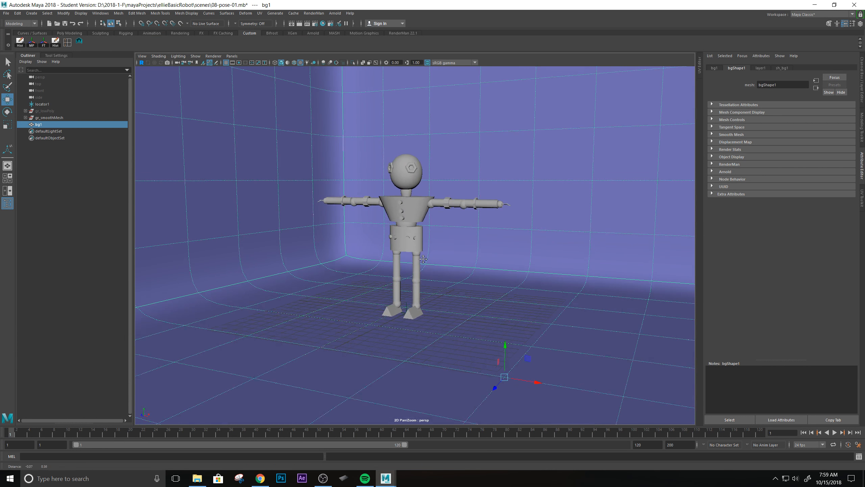
alt+drag(423, 259, 391, 279)
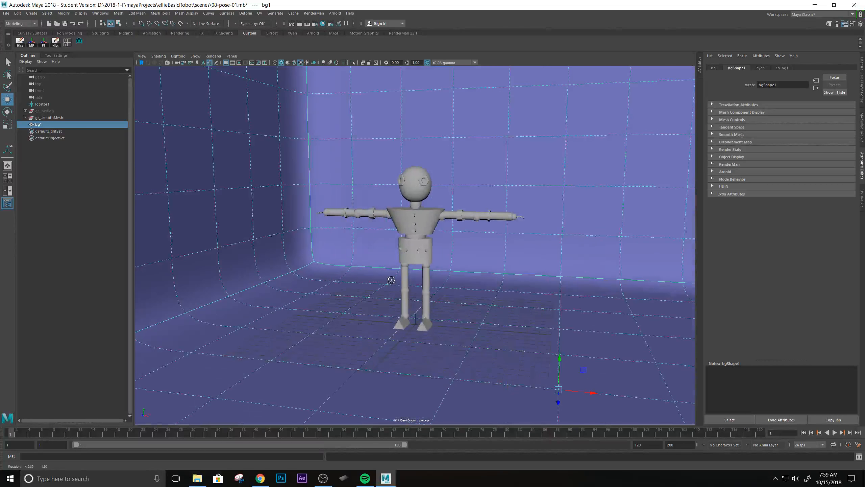
scroll(458, 311, up, 2)
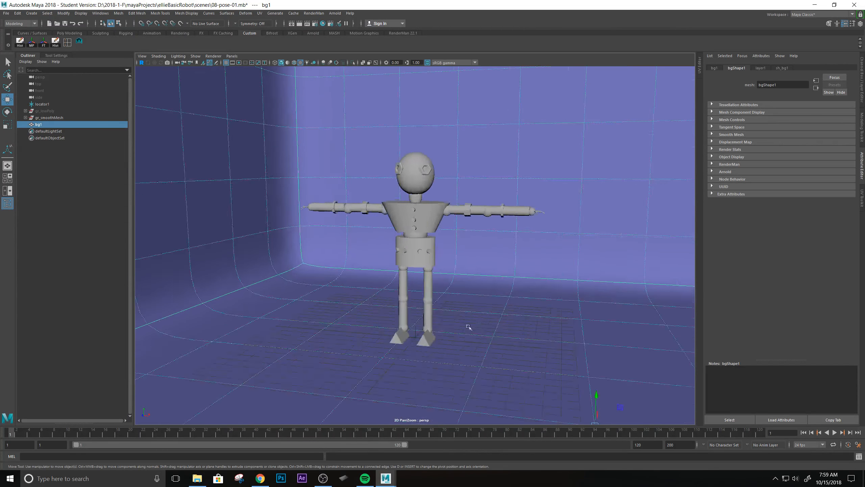
alt+drag(465, 282, 433, 300)
scroll(433, 300, up, 5)
alt+drag(456, 268, 424, 258)
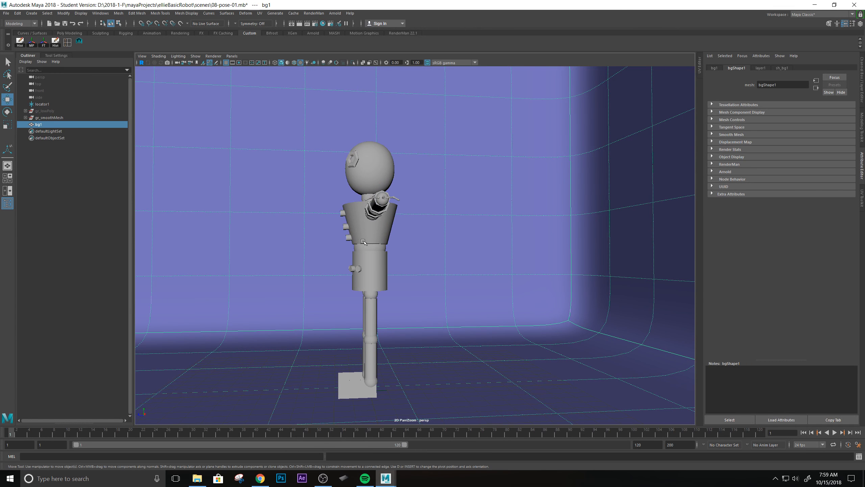
Bring the view back front-on, moving closer so the robot appears larger and centred.
scroll(392, 241, down, 3)
scroll(373, 217, down, 3)
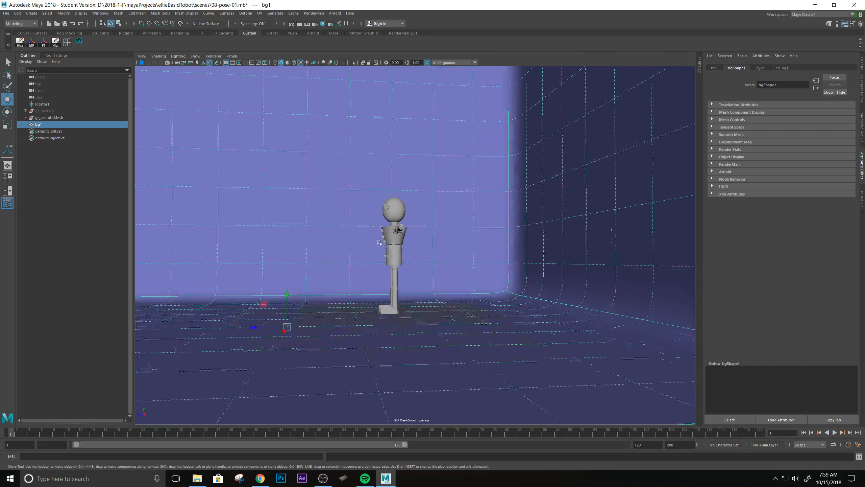
scroll(369, 247, up, 5)
alt+drag(328, 202, 425, 223)
alt+middle_drag(482, 300, 471, 281)
alt+right_drag(470, 280, 486, 281)
alt+middle_drag(488, 303, 485, 301)
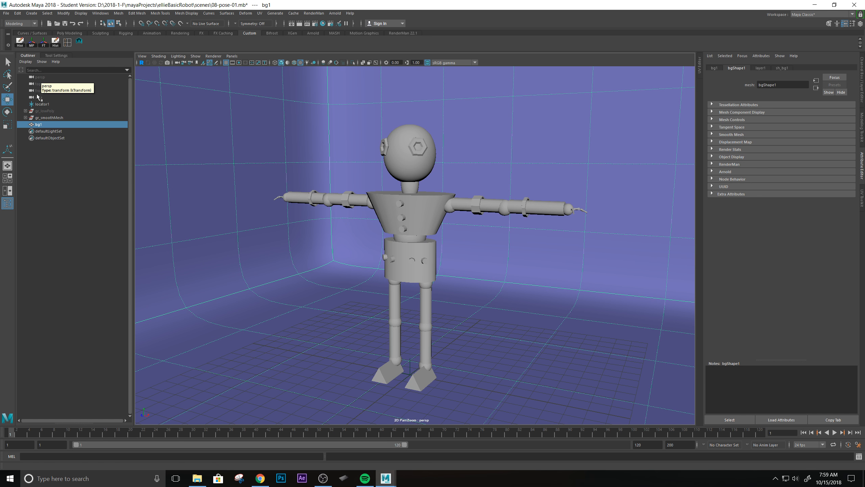
Inspect the persp, top, front and side camera attributes, then switch to the four-view layout.
click(71, 193)
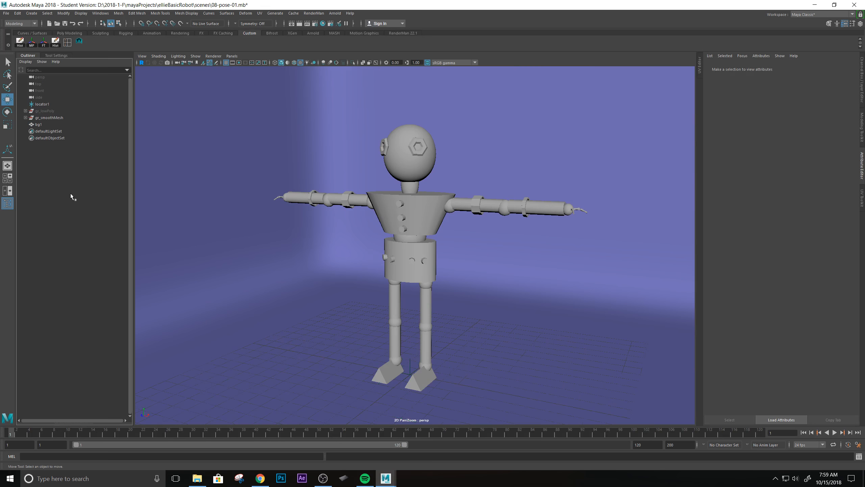
click(38, 79)
click(41, 85)
click(43, 92)
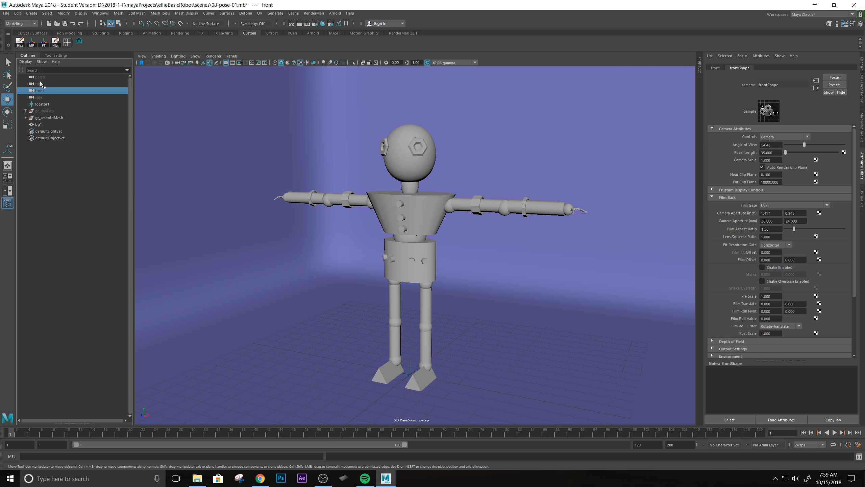
click(39, 78)
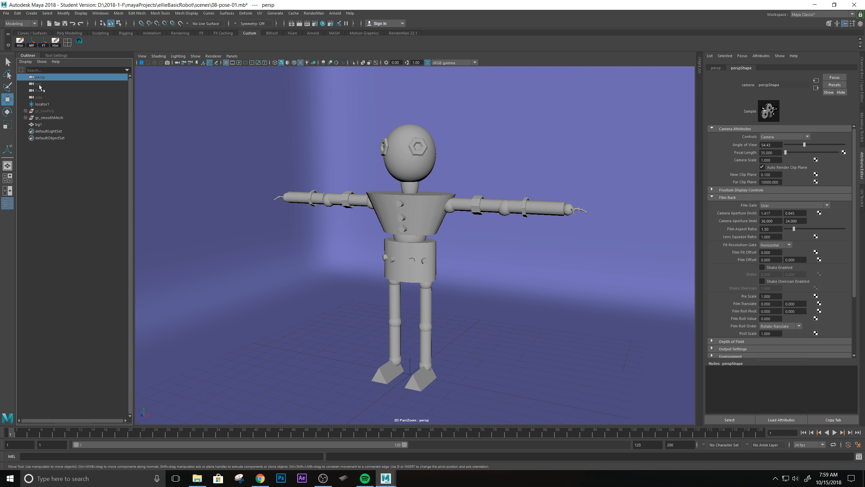
click(39, 85)
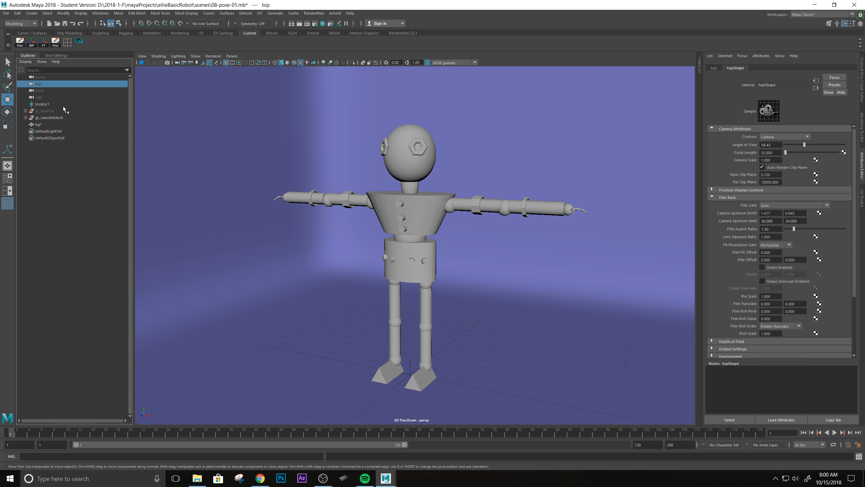
click(40, 97)
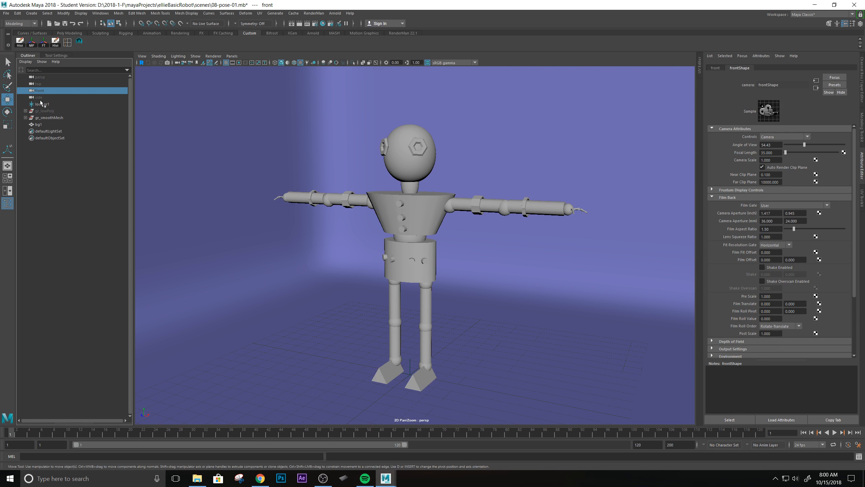
click(7, 181)
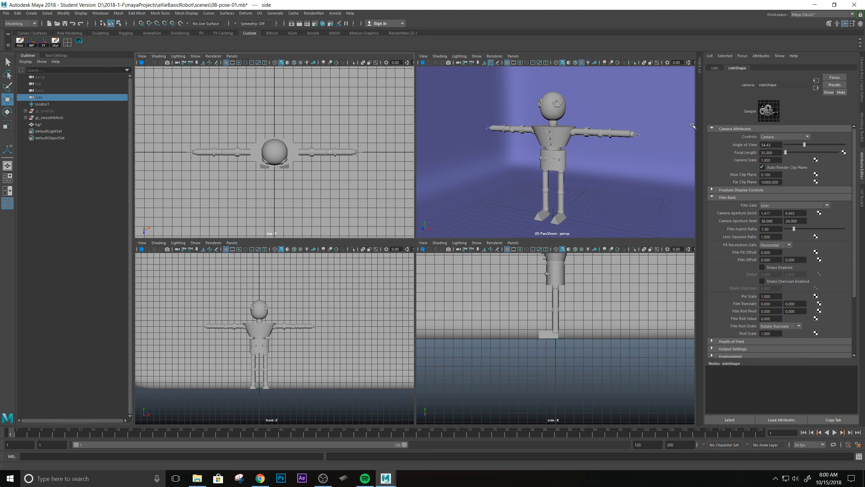
Maximize the perspective view, recentre the robot and select the persp camera.
key(space)
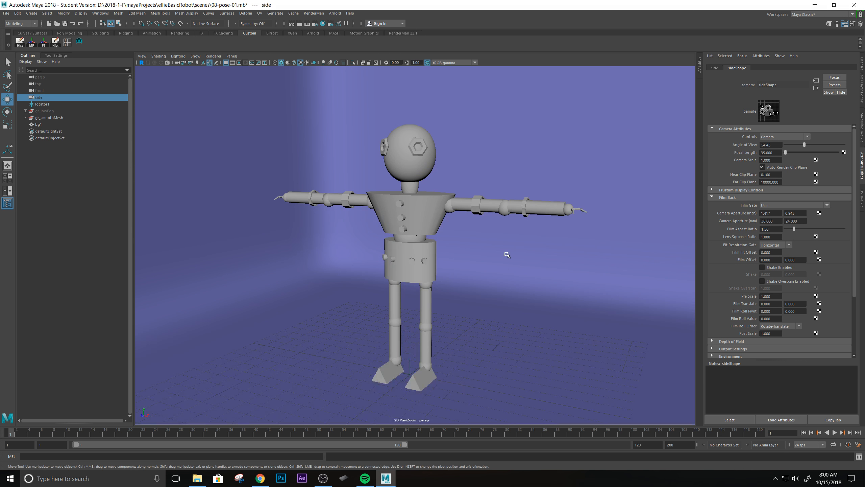
mouse_move(457, 284)
alt+middle_down()
mouse_move(461, 259)
mouse_move(454, 284)
alt+middle_up()
alt+drag(456, 286, 392, 246)
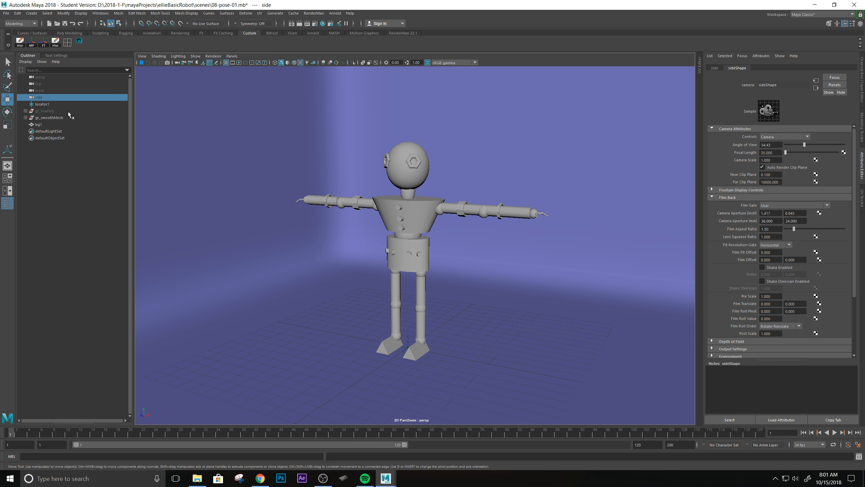
alt+drag(428, 197, 532, 261)
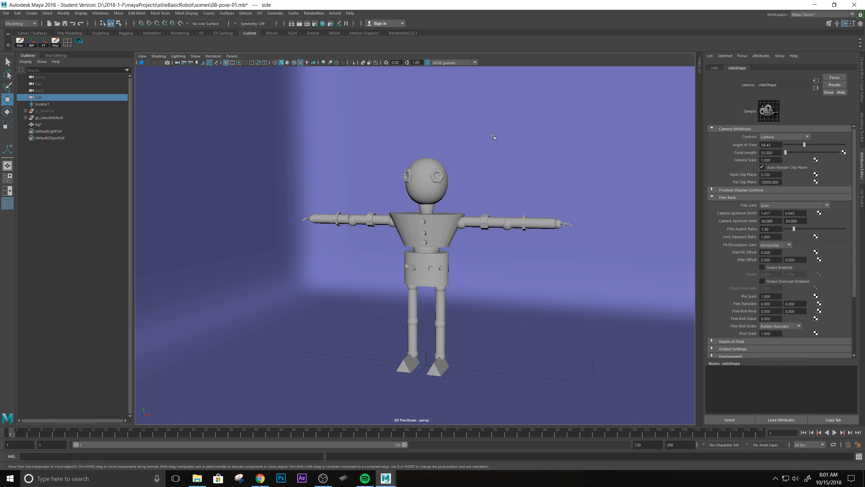
click(47, 77)
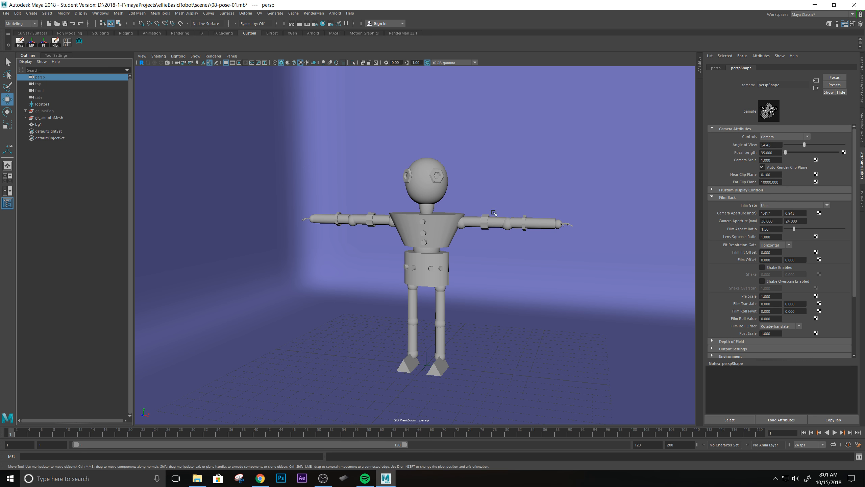
Tumble, pan and dolly until the whole robot is framed squarely against the blue backdrop.
scroll(420, 231, down, 2)
alt+drag(420, 231, 482, 271)
scroll(386, 231, up, 5)
alt+middle_drag(482, 271, 511, 240)
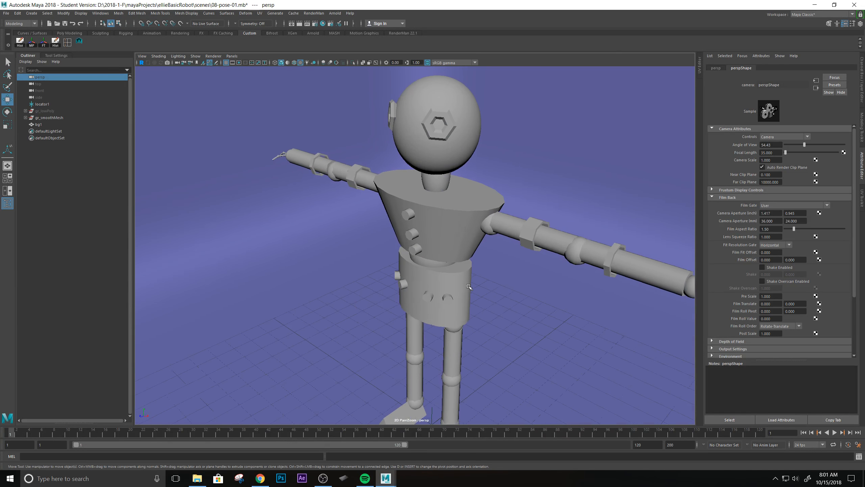
scroll(511, 240, down, 2)
alt+drag(468, 322, 517, 291)
alt+middle_drag(517, 292, 464, 251)
alt+right_drag(463, 251, 385, 236)
alt+middle_drag(449, 235, 452, 236)
alt+drag(452, 236, 386, 200)
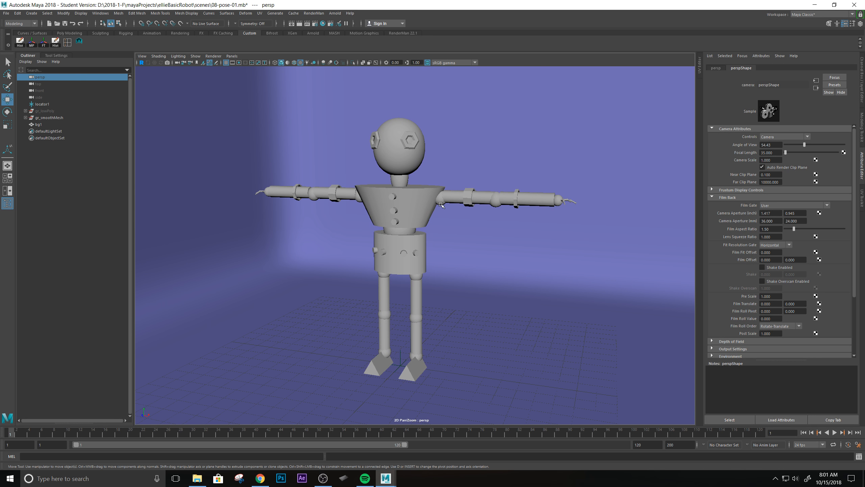
alt+middle_drag(437, 189, 437, 199)
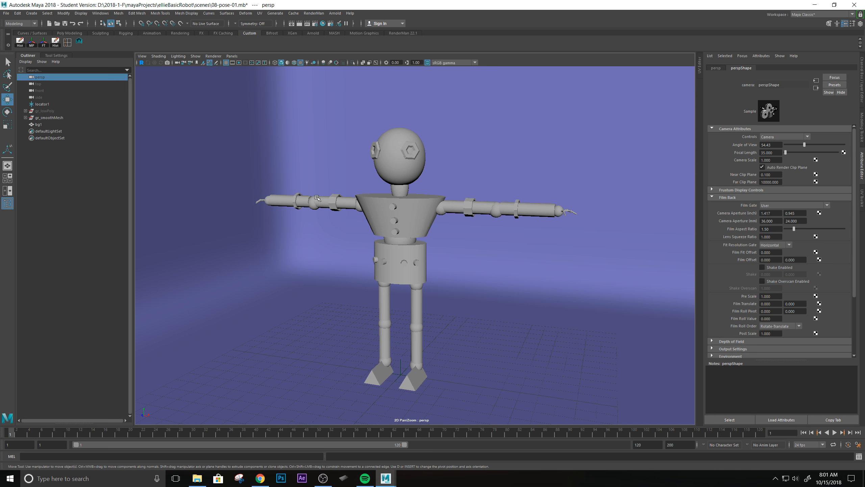
alt+drag(414, 205, 423, 211)
Create a new perspective camera persp1, orbit it around the robot, and confirm it's listed.
click(232, 56)
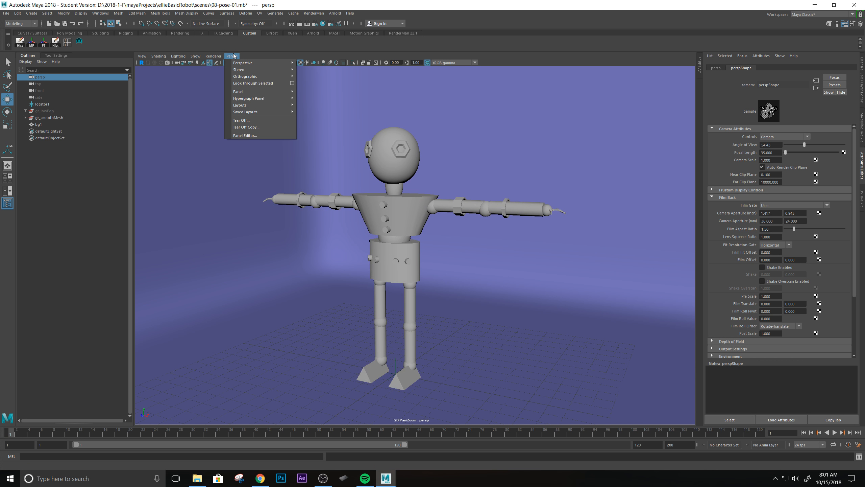
mouse_move(242, 64)
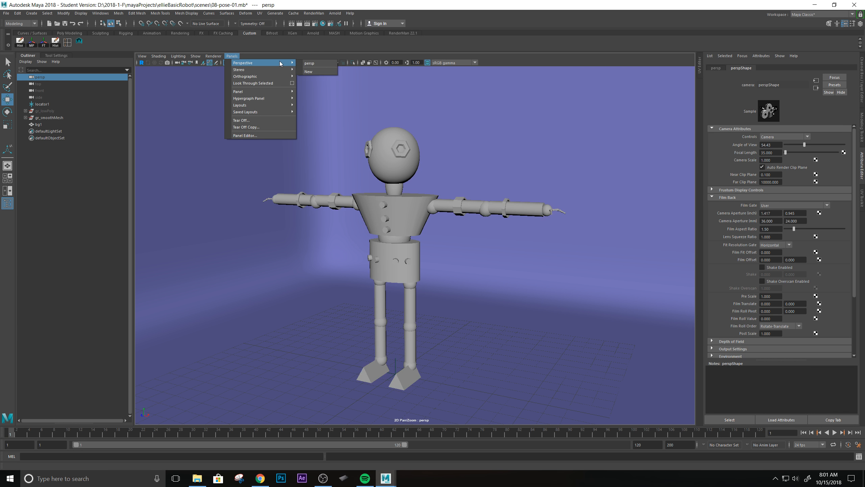
click(319, 71)
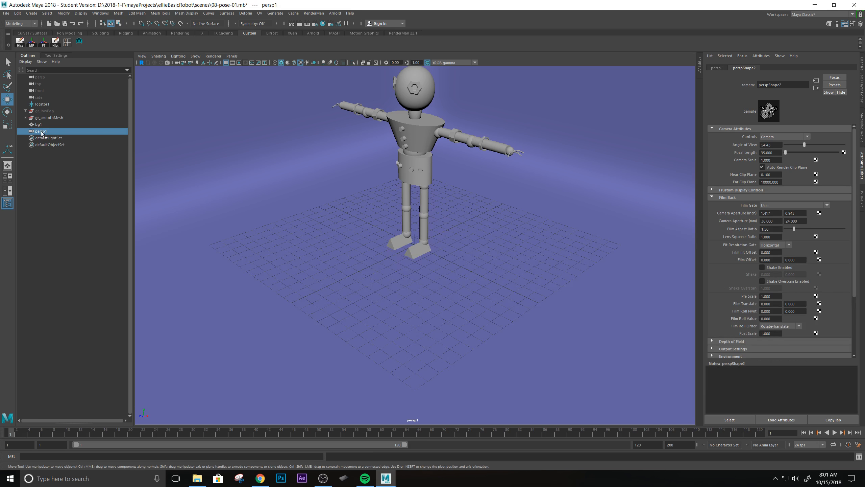
alt+drag(376, 182, 221, 247)
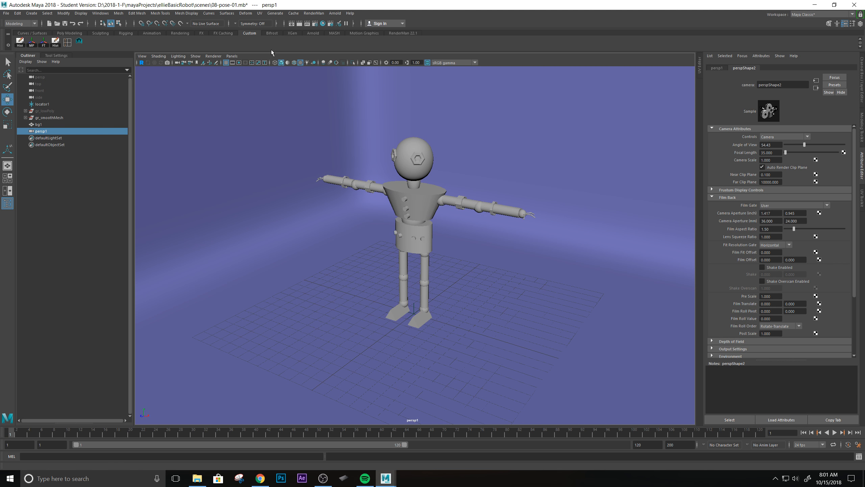
click(230, 57)
mouse_move(244, 64)
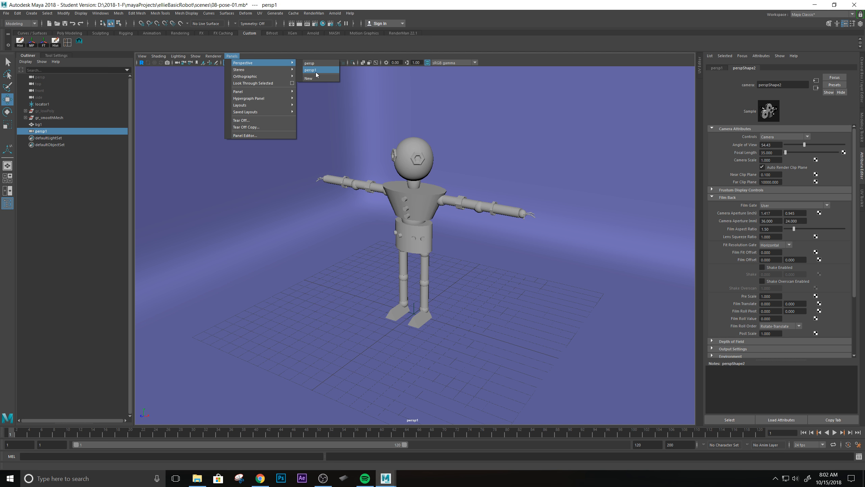
click(47, 141)
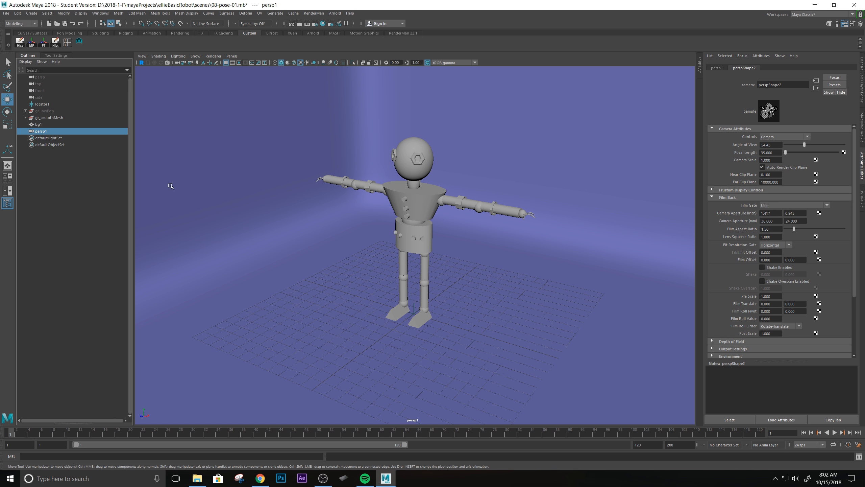
Rename the camera persp1 to renderCam.
double_click(48, 132)
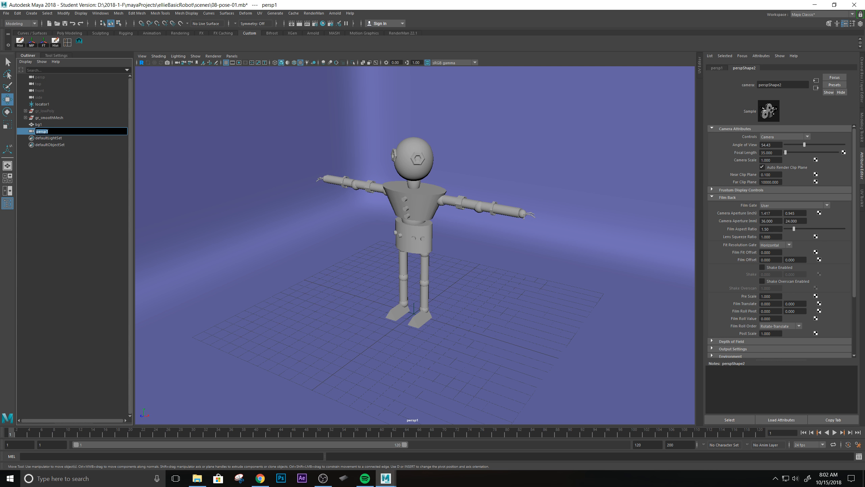
text(renderCam)
key(Return)
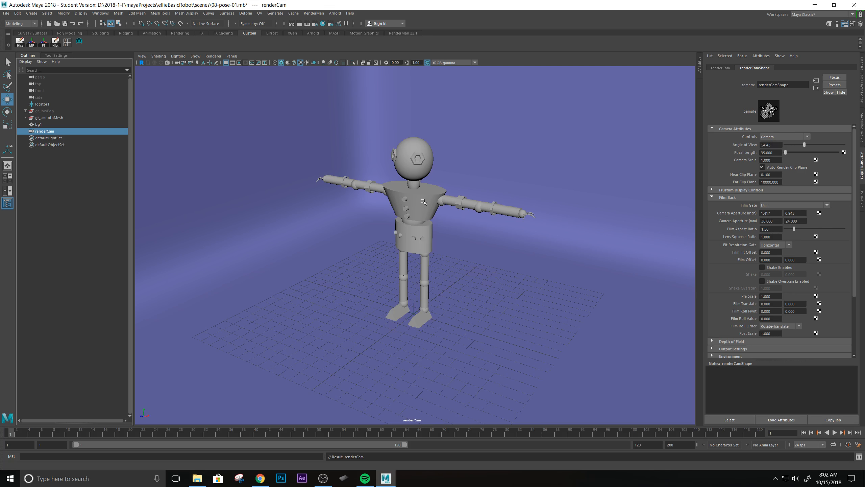
Pan, dolly and tumble renderCam to bring the robot into view.
alt+middle_drag(453, 211, 438, 244)
alt+right_drag(438, 244, 447, 259)
alt+drag(443, 246, 380, 233)
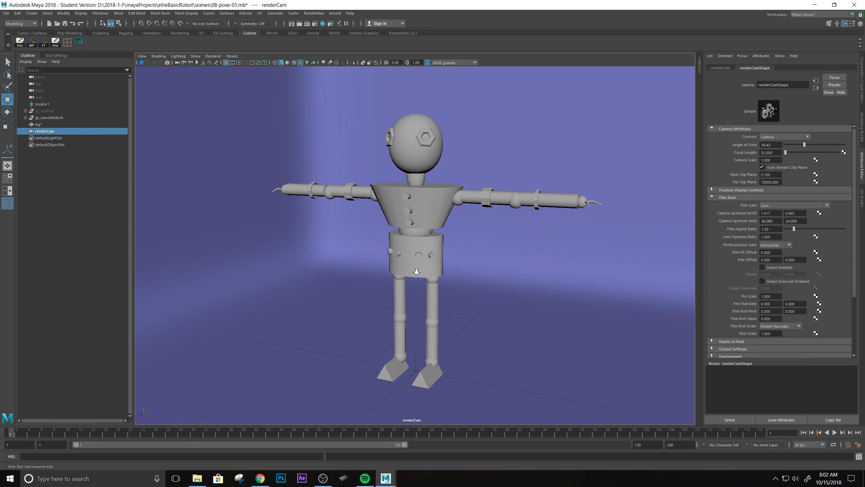
alt+right_drag(416, 271, 398, 264)
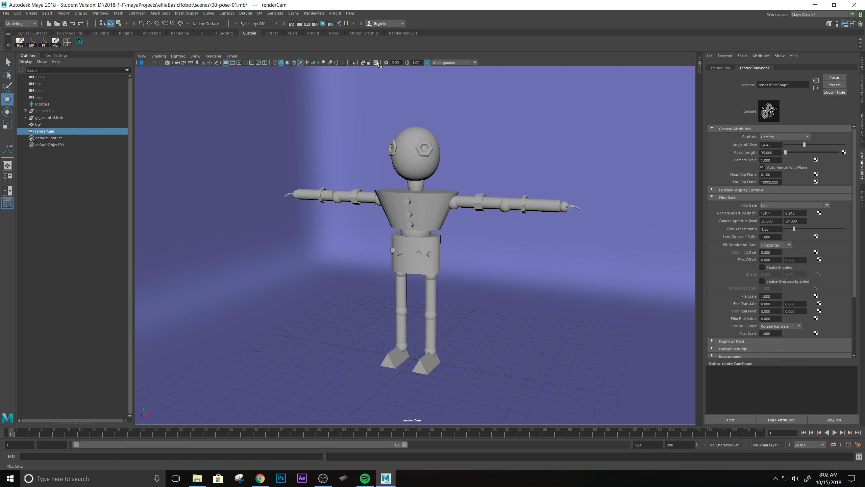
Show the resolution gate and frame the robot squarely within the 960 x 540 render frame.
click(239, 63)
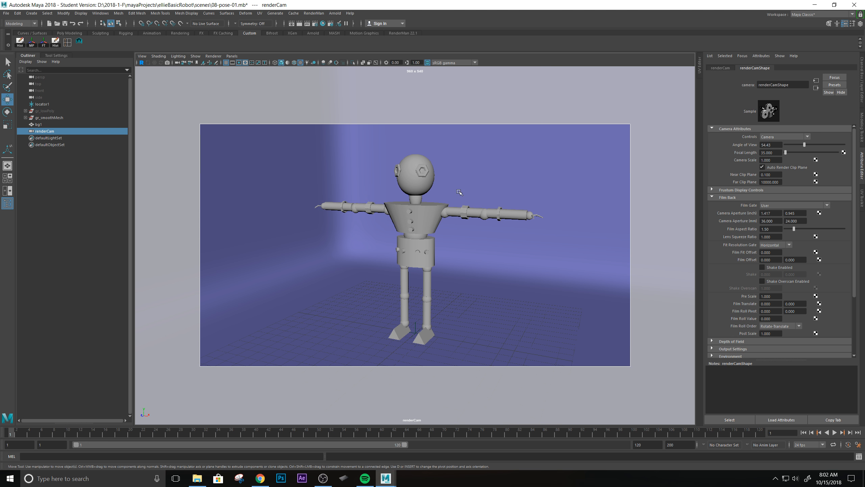
alt+middle_drag(474, 238, 462, 208)
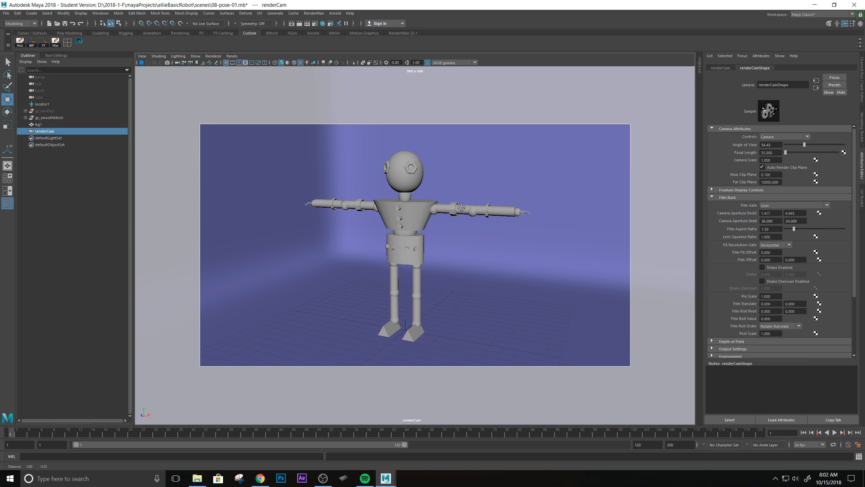
alt+drag(432, 180, 505, 212)
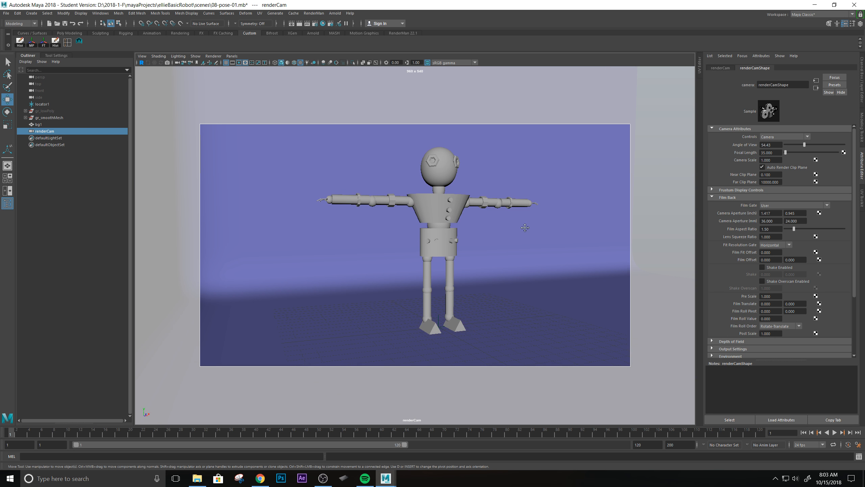
alt+drag(511, 213, 537, 209)
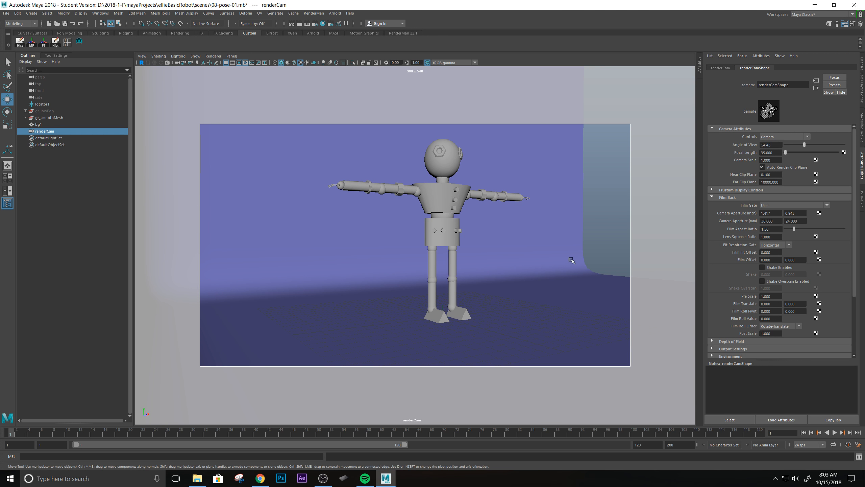
click(571, 291)
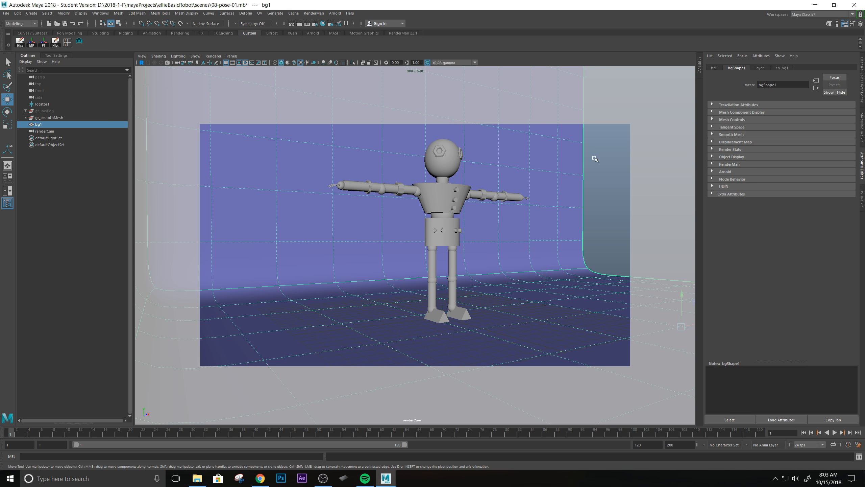
alt+drag(542, 265, 475, 261)
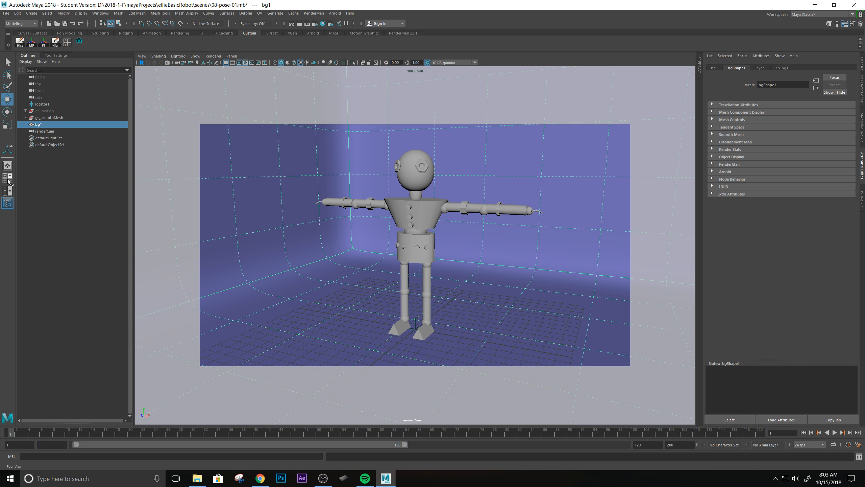
key(space)
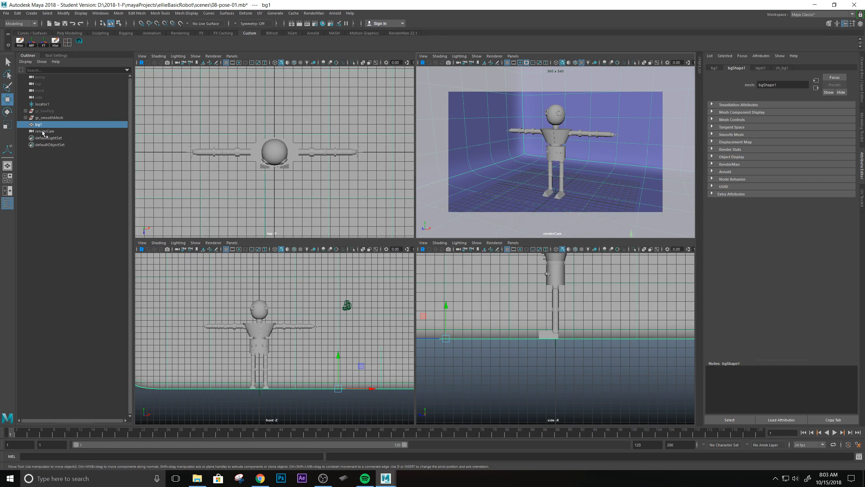
Select renderCam and frame the whole robot in the side view.
click(43, 132)
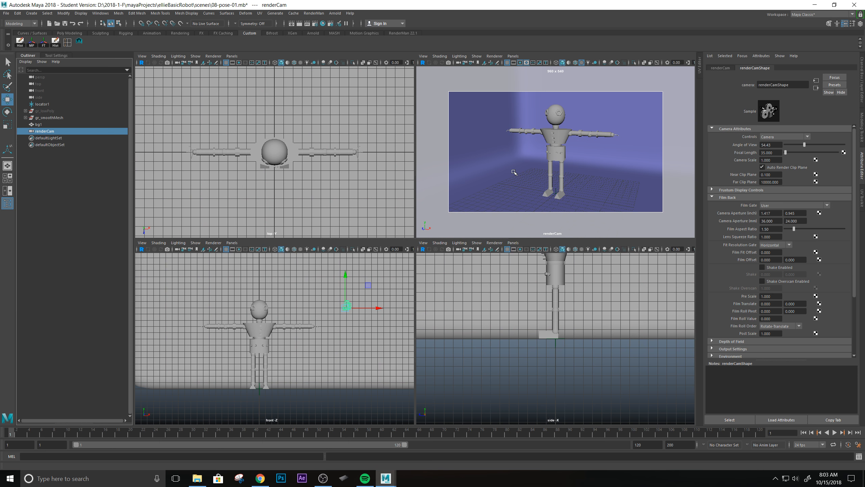
key(space)
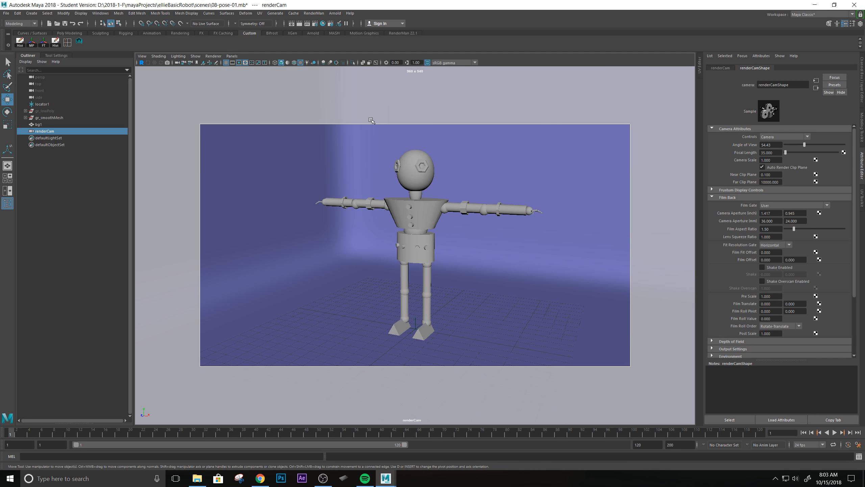
key(space)
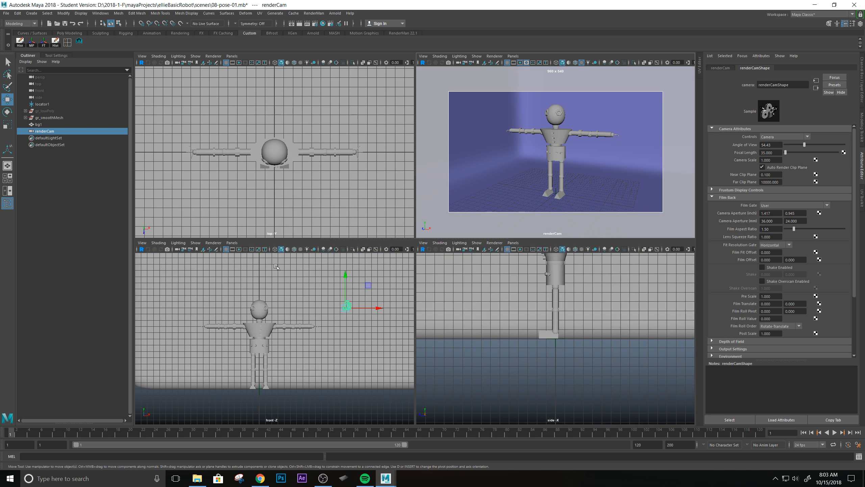
scroll(578, 334, down, 4)
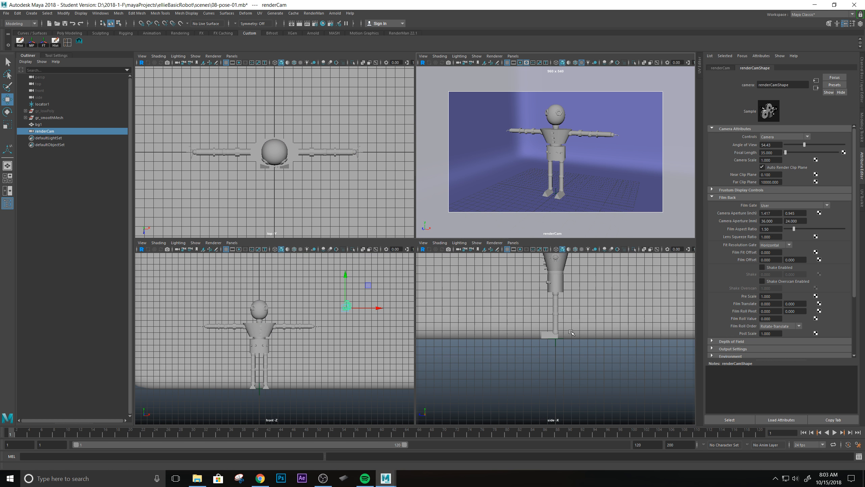
alt+middle_drag(579, 333, 579, 366)
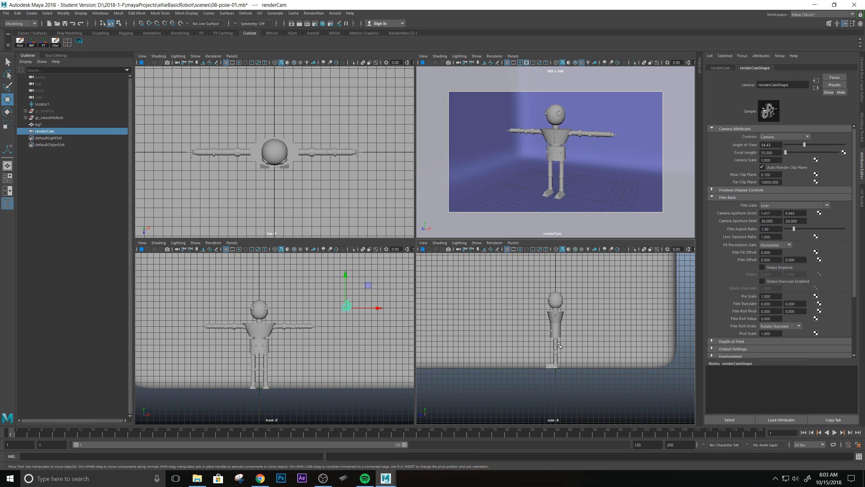
scroll(567, 344, up, 5)
alt+middle_drag(563, 335, 556, 352)
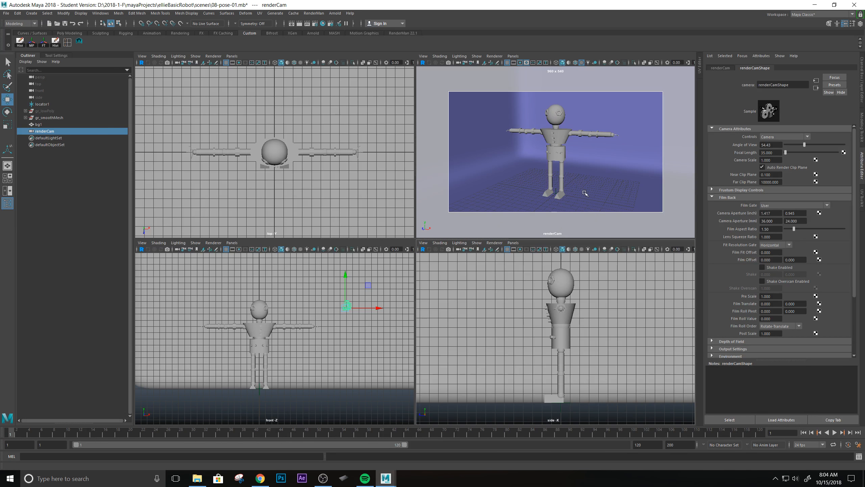
Tilt the renderCam shot slightly on the robot, then return to four views.
key(space)
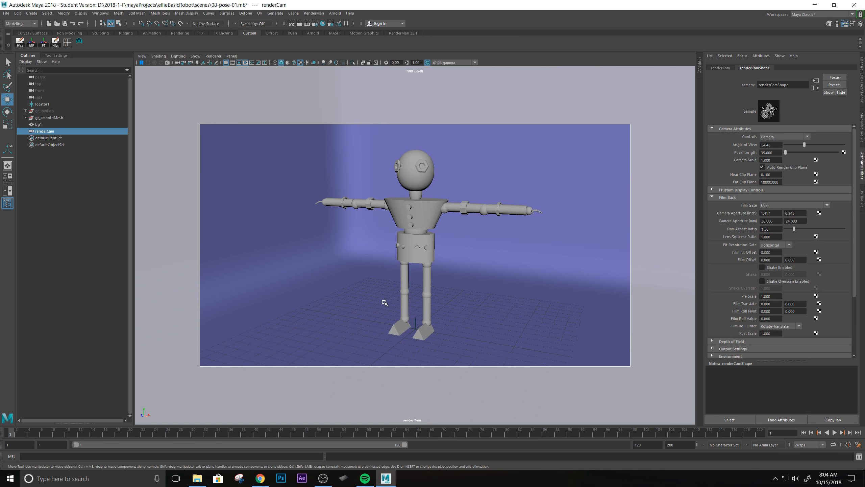
alt+drag(472, 278, 356, 257)
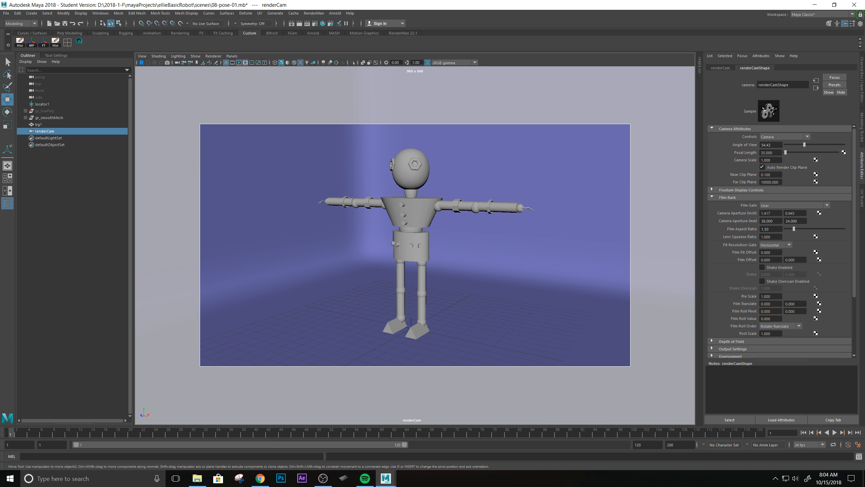
click(8, 177)
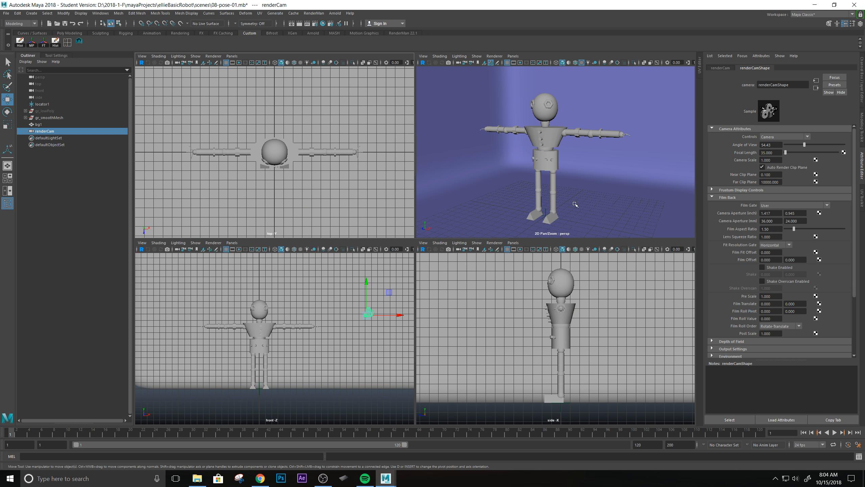
Switch to a two-pane layout with the front view beside the perspective view.
key(space)
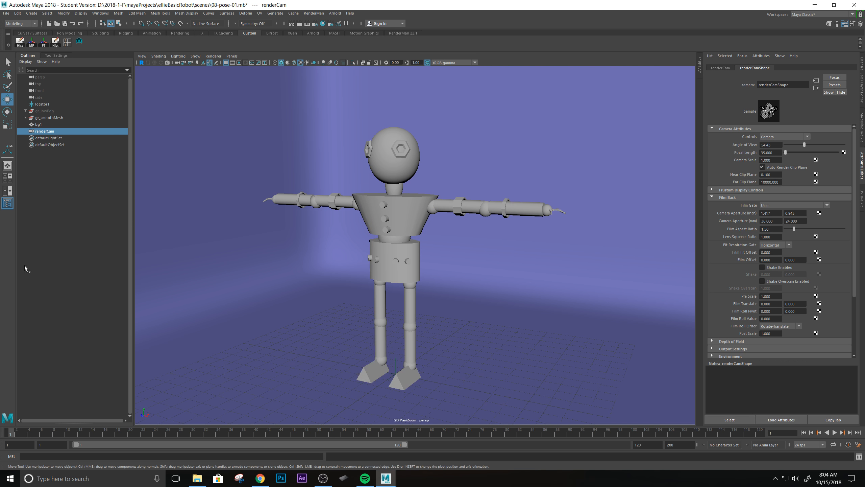
click(7, 190)
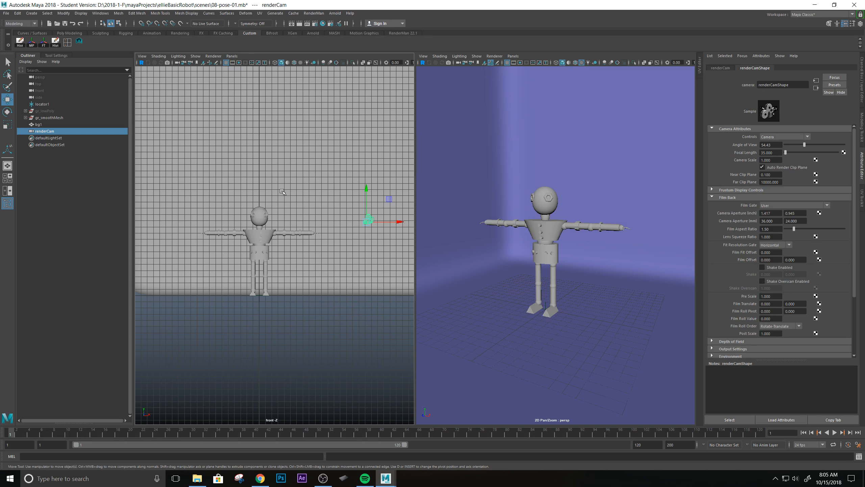
click(233, 56)
mouse_move(254, 64)
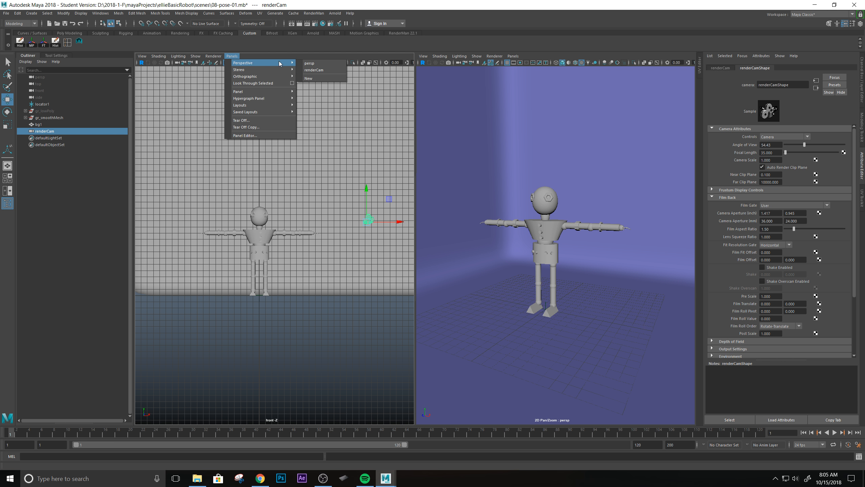
Make the left pane look through persp and zoom in closer around the robot.
click(313, 64)
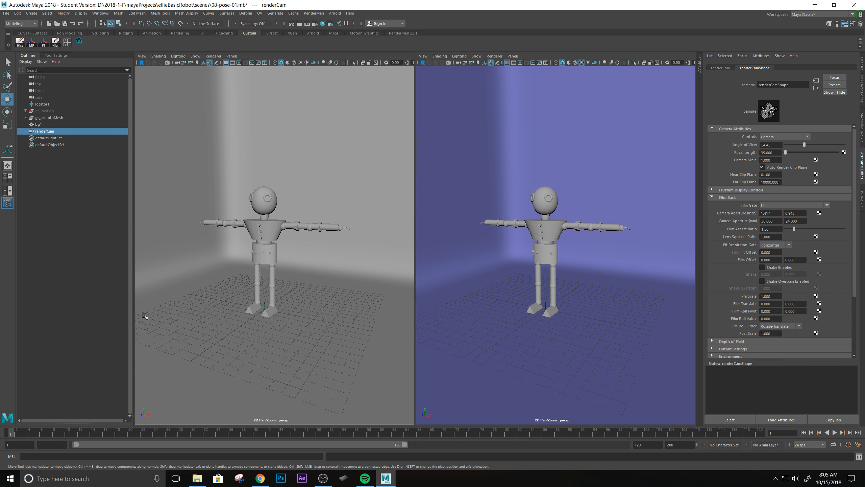
alt+drag(251, 285, 260, 277)
scroll(314, 274, up, 3)
alt+drag(279, 232, 246, 243)
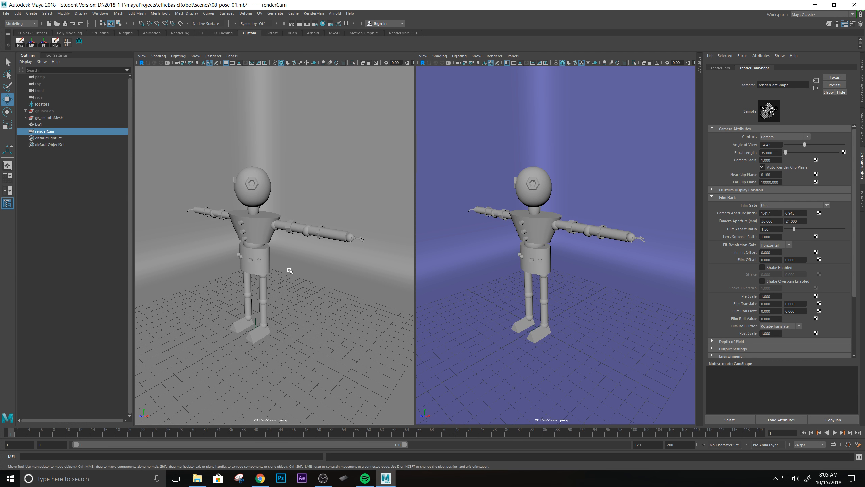
Select the backdrop bg1 and orbit the perspective camera to a new angle.
click(578, 340)
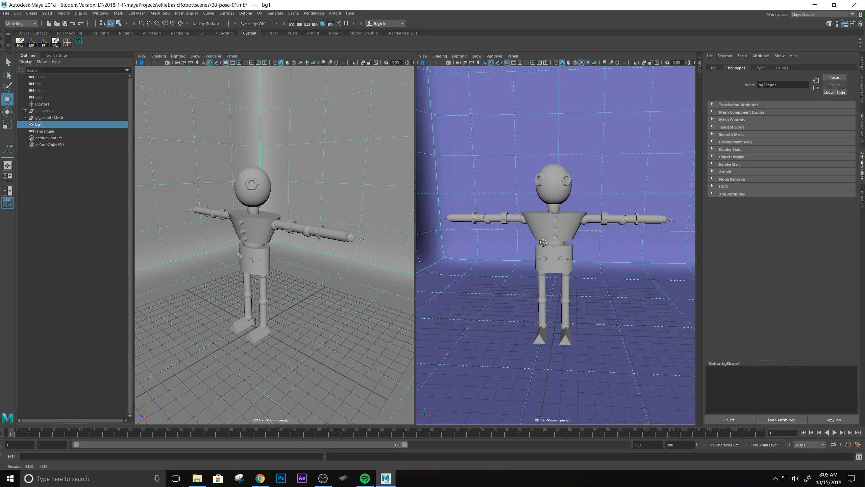
alt+drag(505, 245, 473, 267)
alt+drag(576, 236, 567, 236)
Make the right pane look through renderCam.
click(514, 55)
mouse_move(545, 64)
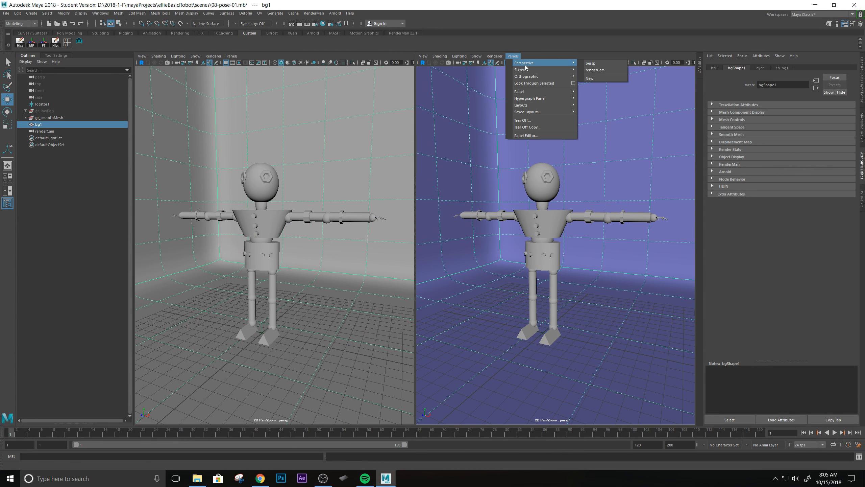
click(594, 70)
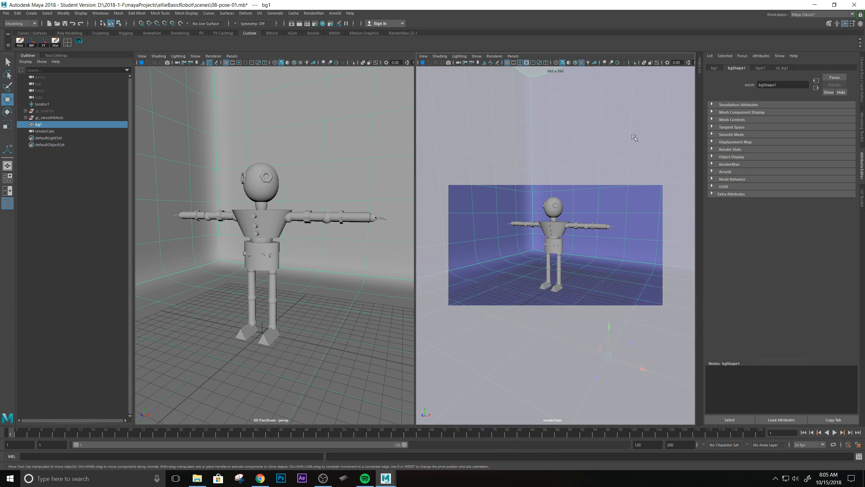
Tumble and dolly the views around the robot to a low three-quarter angle.
alt+drag(285, 247, 330, 251)
scroll(329, 252, up, 8)
alt+middle_drag(329, 244, 289, 235)
alt+right_drag(289, 235, 266, 242)
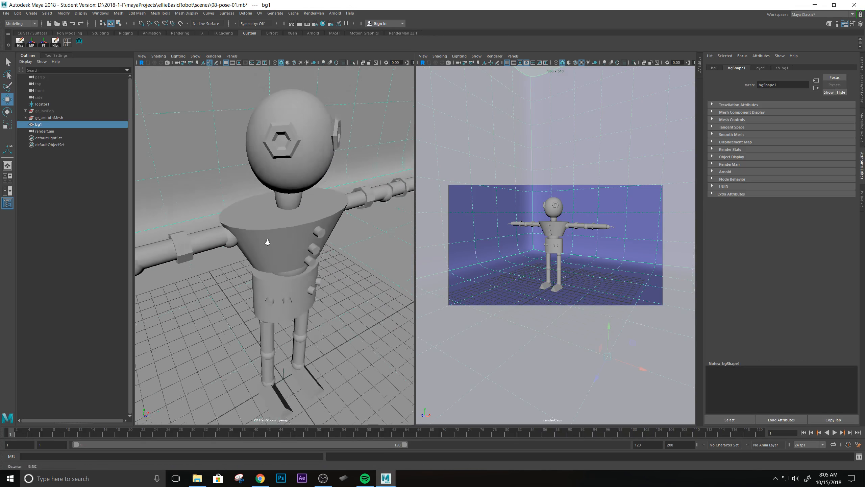
alt+drag(300, 256, 274, 305)
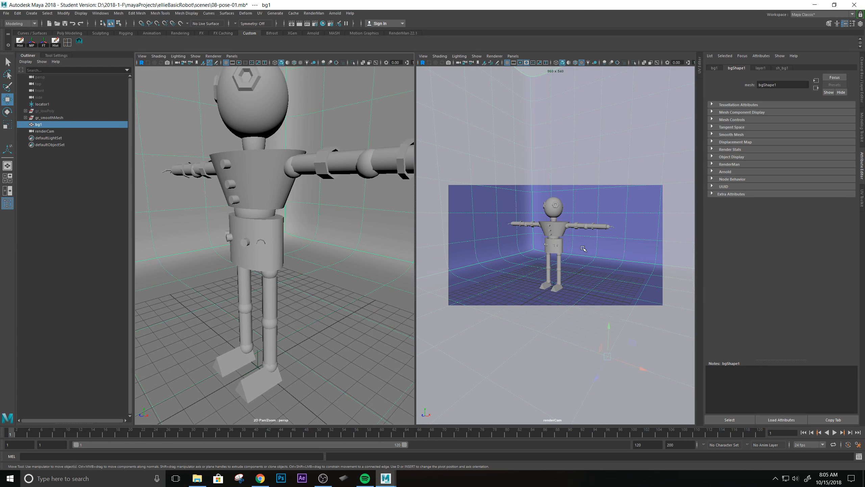
alt+drag(534, 270, 554, 271)
alt+drag(276, 270, 244, 210)
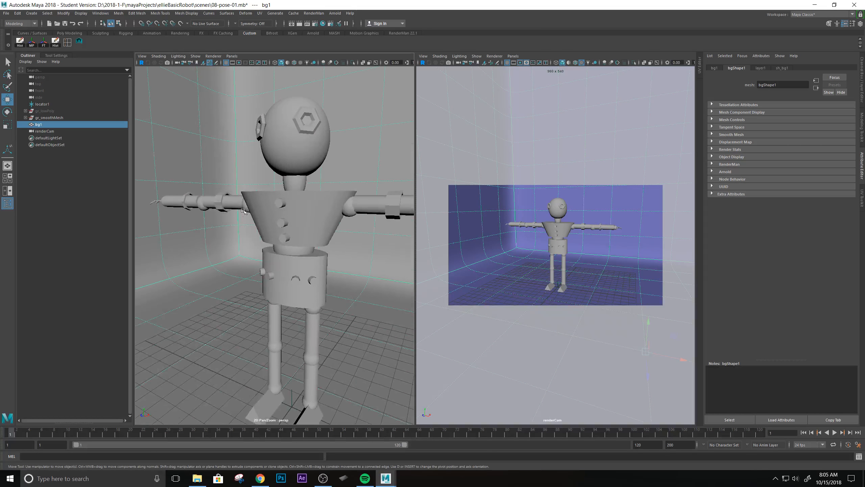
Tilt, dolly and track renderCam until the robot is enlarged and centred on the bg1 backdrop.
click(245, 206)
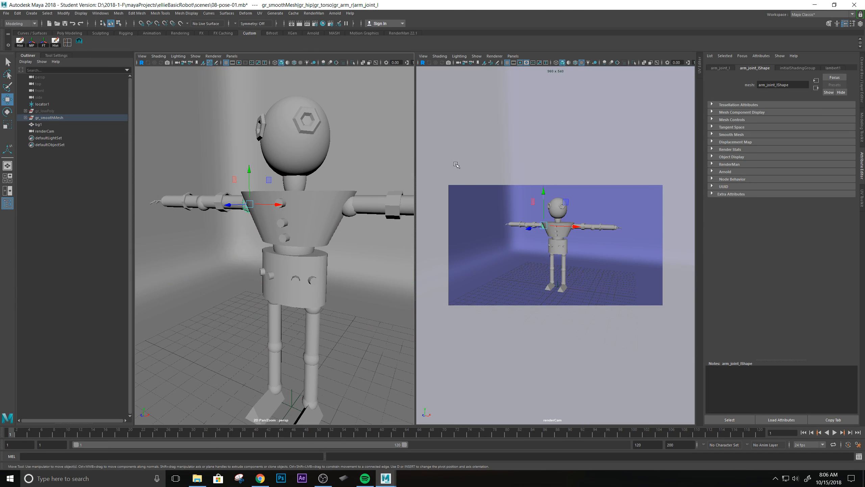
click(569, 161)
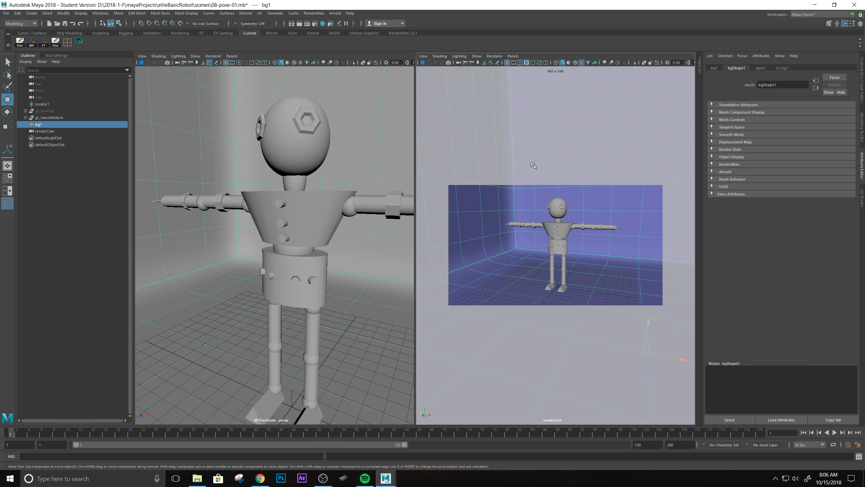
alt+drag(573, 239, 565, 234)
mouse_move(522, 228)
alt+right_down()
mouse_move(558, 229)
mouse_move(518, 228)
alt+right_up()
alt+middle_drag(550, 231, 545, 231)
alt+right_drag(544, 231, 513, 244)
alt+middle_drag(513, 245, 535, 244)
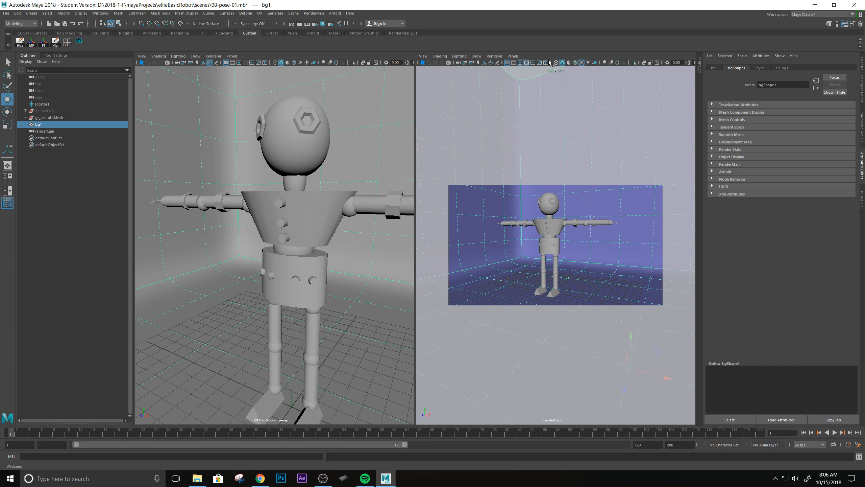
Lock renderCam and confirm that dragging in its view no longer moves it.
click(465, 63)
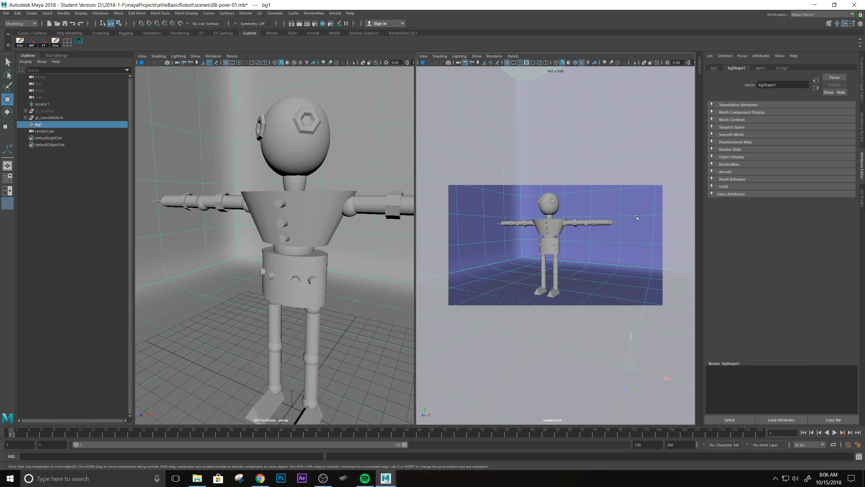
alt+drag(590, 276, 603, 258)
alt+drag(596, 257, 606, 257)
alt+drag(607, 255, 597, 255)
Tumble, track and dolly the perspective view around the robot to a low frontal angle.
key(backslash)
key(backslash)
alt+drag(254, 256, 297, 253)
alt+middle_drag(297, 253, 287, 253)
alt+drag(287, 253, 311, 236)
alt+right_drag(311, 235, 218, 259)
alt+drag(215, 247, 199, 279)
click(588, 150)
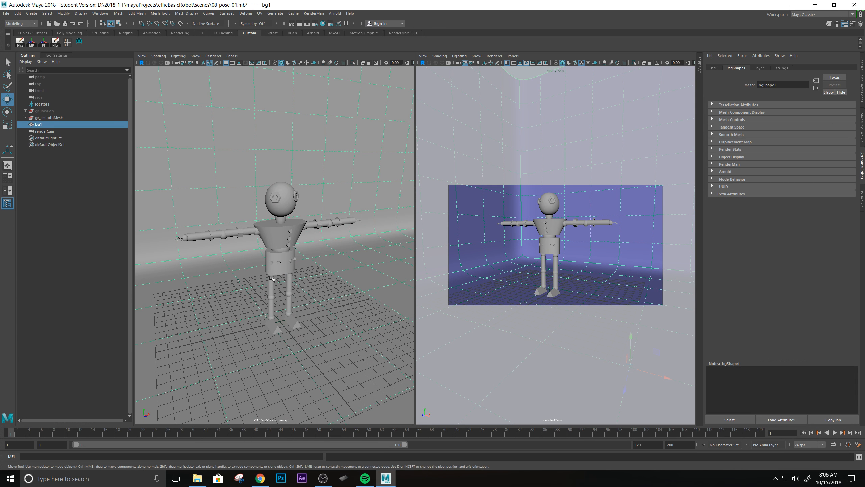
alt+drag(326, 309, 311, 268)
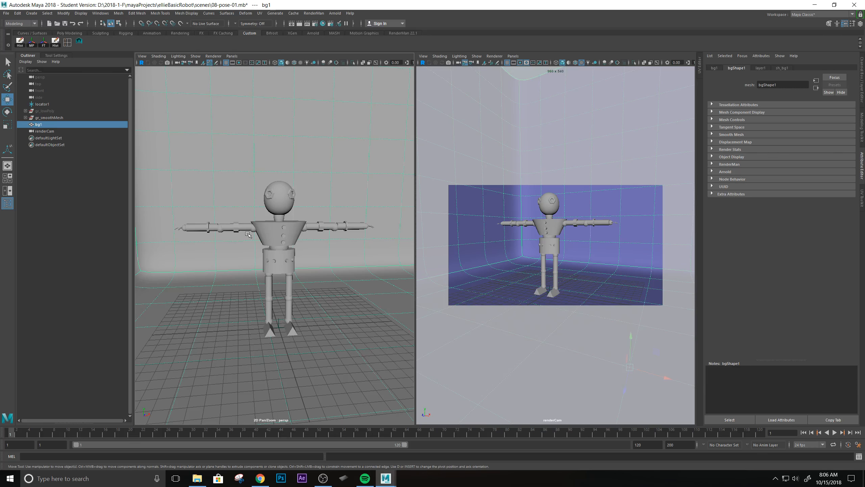
Toggle the maximized panes with Space, then switch to the Front/Persp side-by-side layout.
key(space)
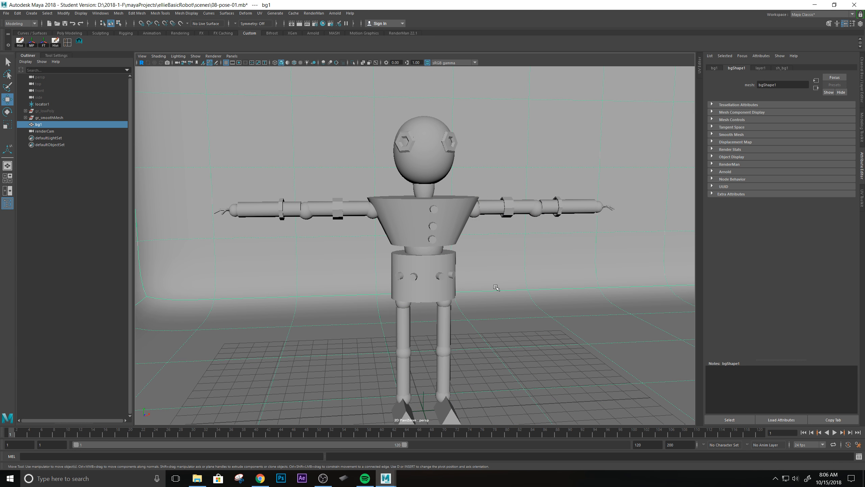
alt+middle_drag(512, 294, 500, 258)
mouse_move(501, 259)
alt+mouse_down()
mouse_move(454, 251)
mouse_move(486, 266)
alt+mouse_up()
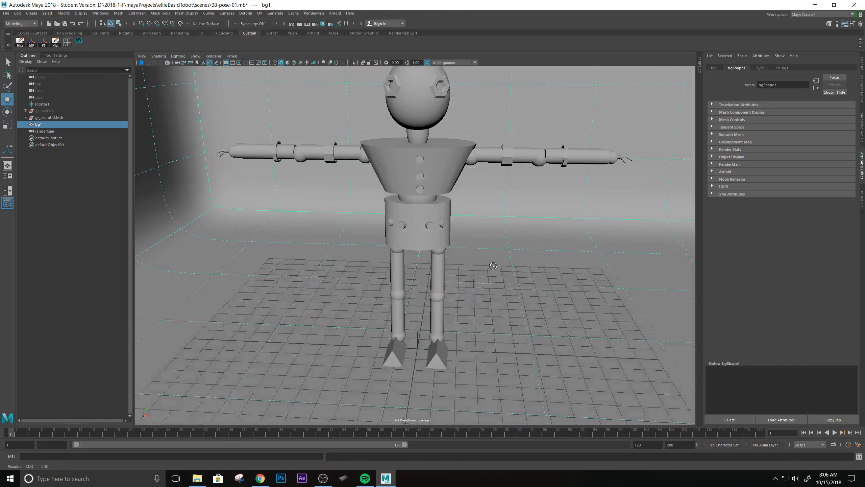
key(space)
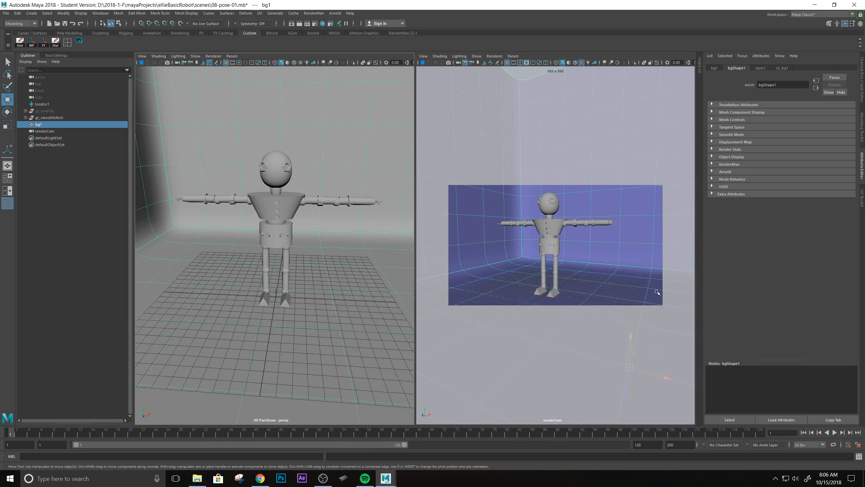
key(space)
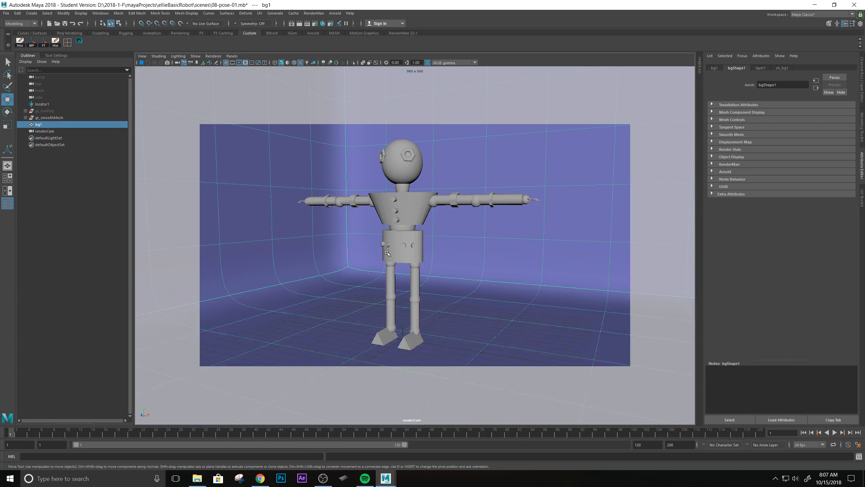
key(space)
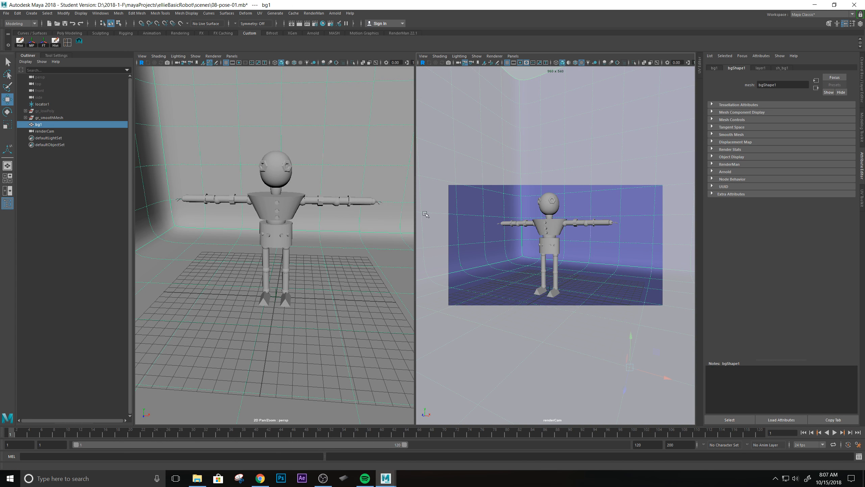
key(space)
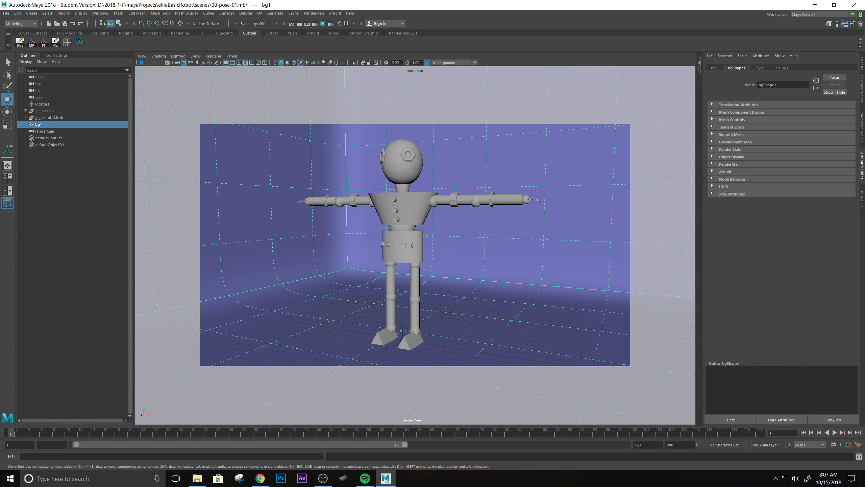
click(7, 191)
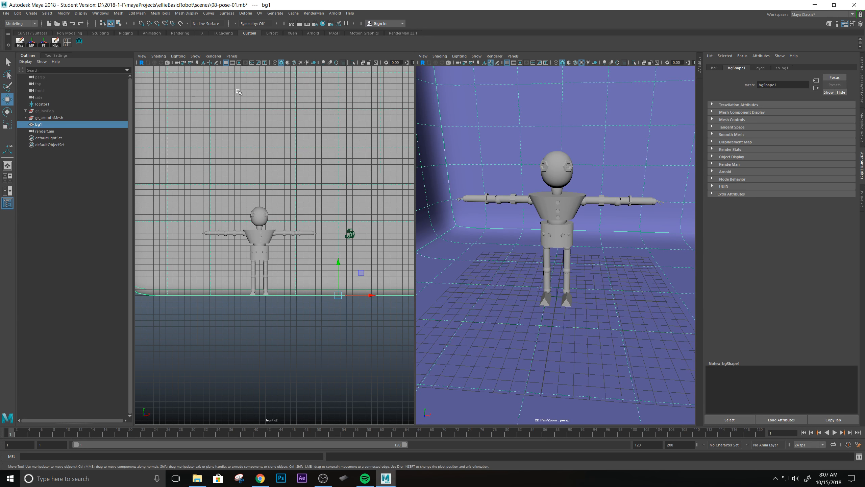
Set the left pane to the persp camera and the right pane to renderCam.
click(231, 56)
mouse_move(246, 63)
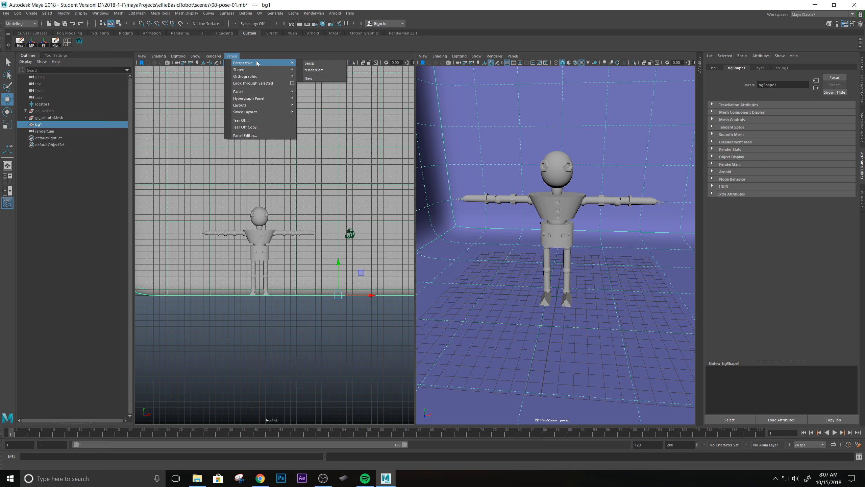
click(314, 68)
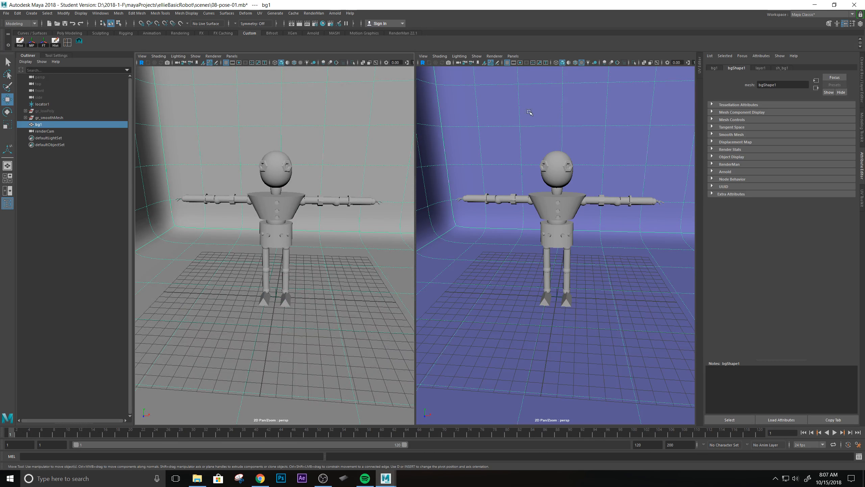
click(513, 56)
mouse_move(529, 64)
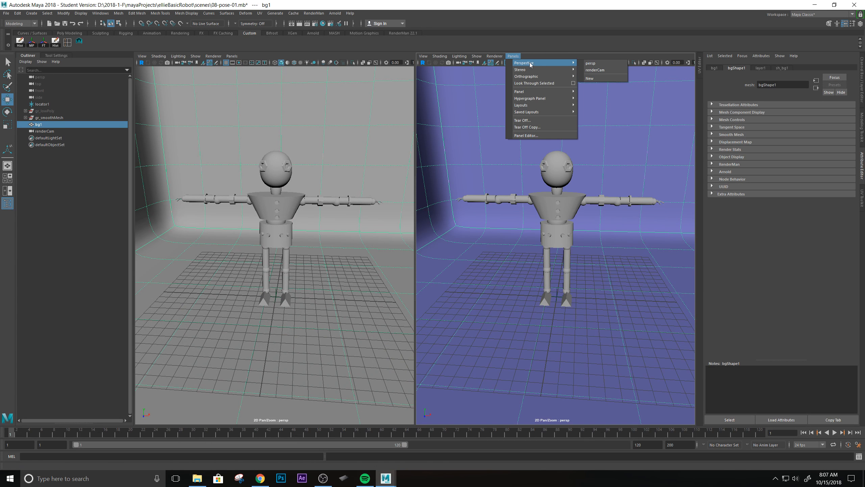
click(603, 72)
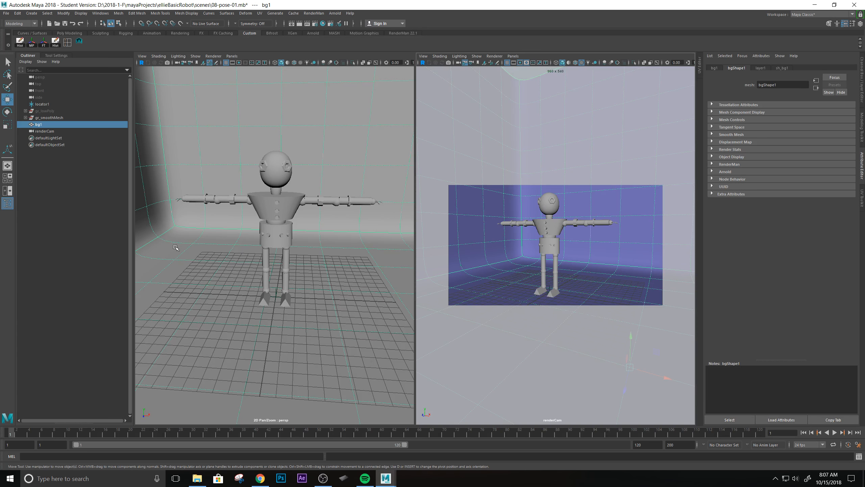
Tumble the persp view to a higher angle, then maximize the renderCam view.
key(space)
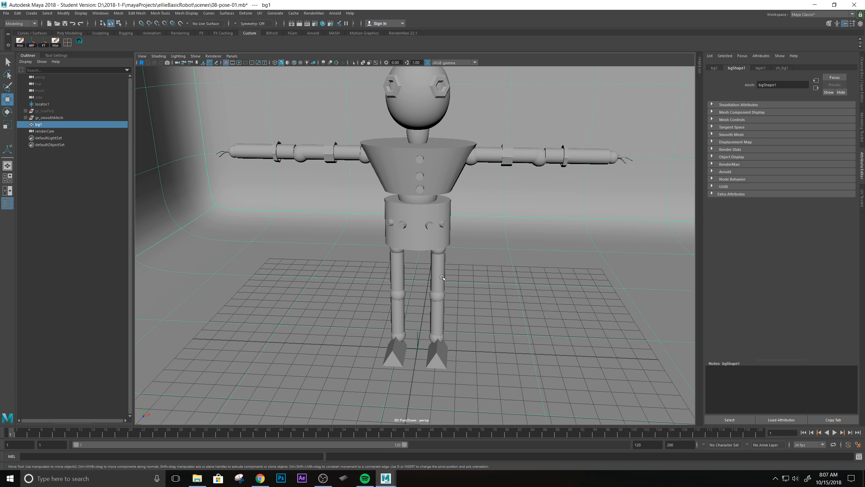
key(space)
alt+drag(332, 229, 304, 240)
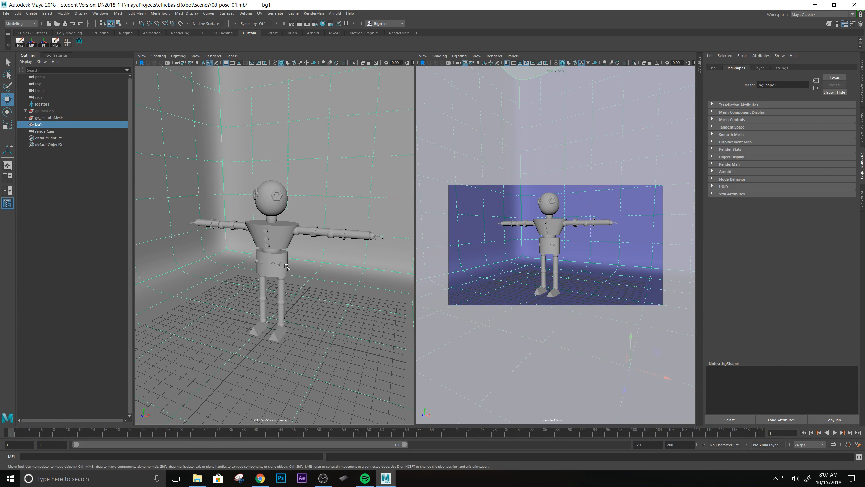
alt+drag(260, 244, 299, 238)
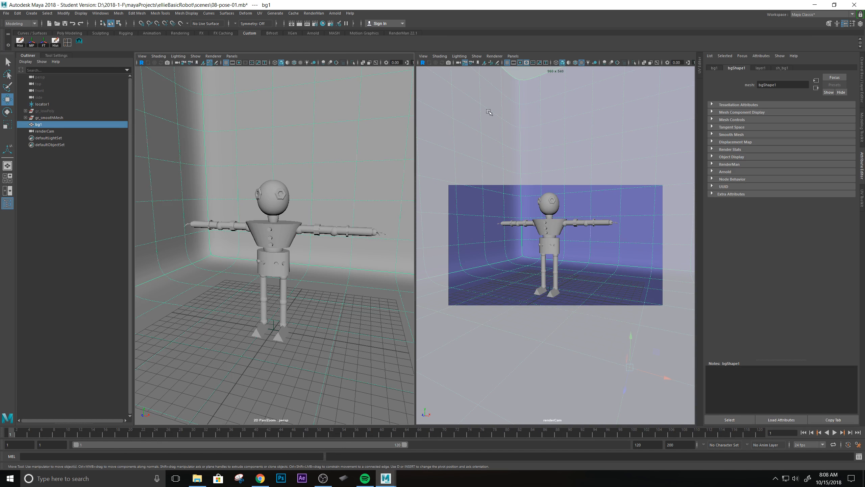
key(space)
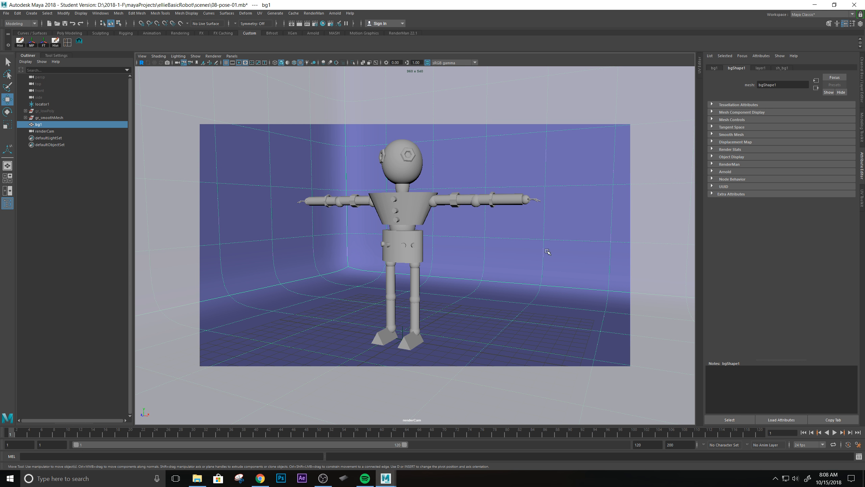
Open Render Settings, move it to the right of the robot and browse its menus.
click(315, 24)
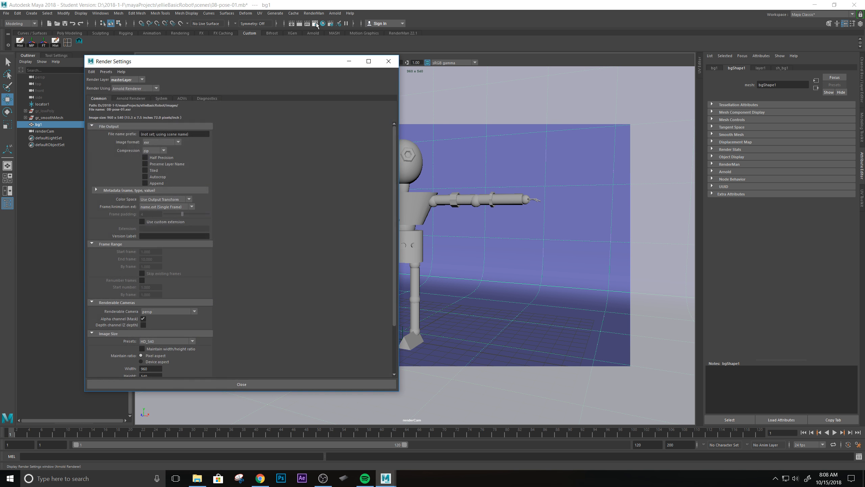
drag(189, 69, 602, 79)
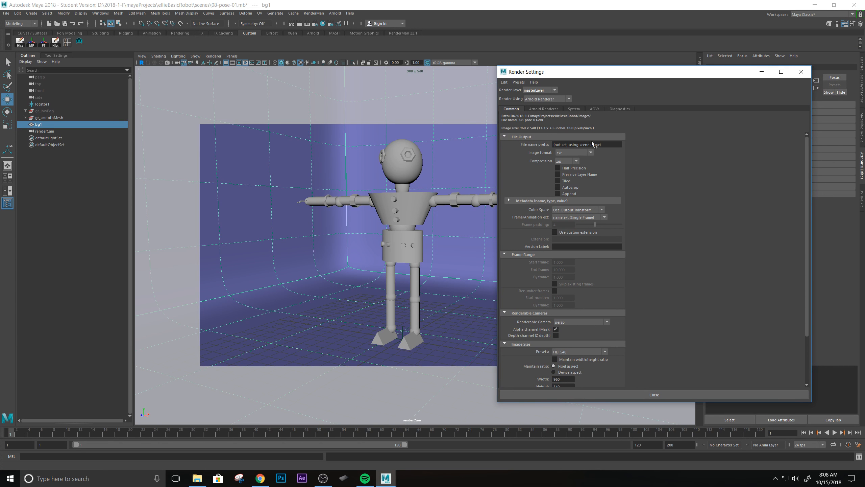
click(504, 83)
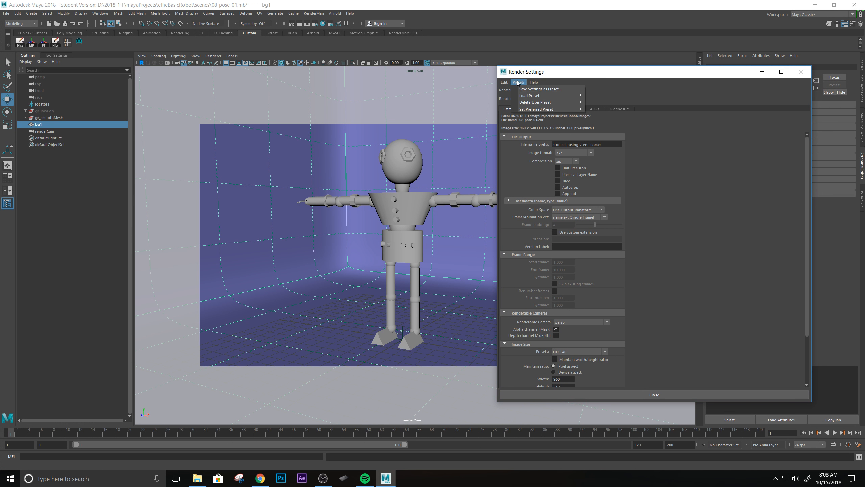
mouse_move(542, 84)
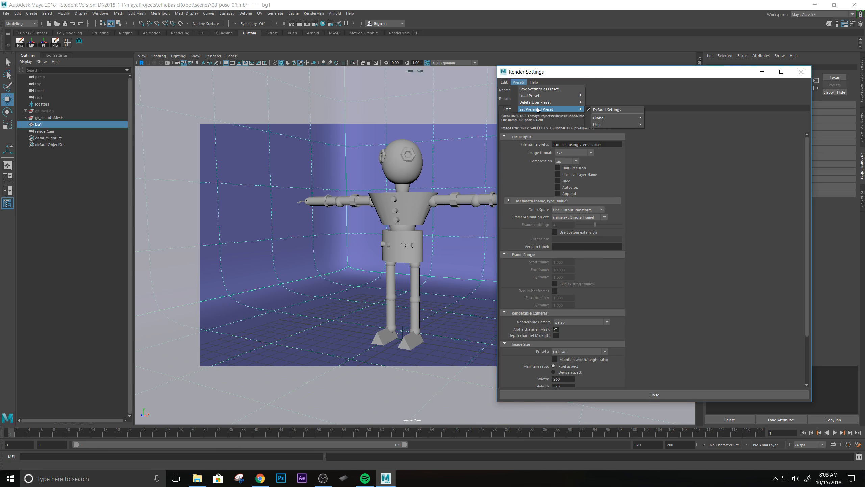
click(657, 102)
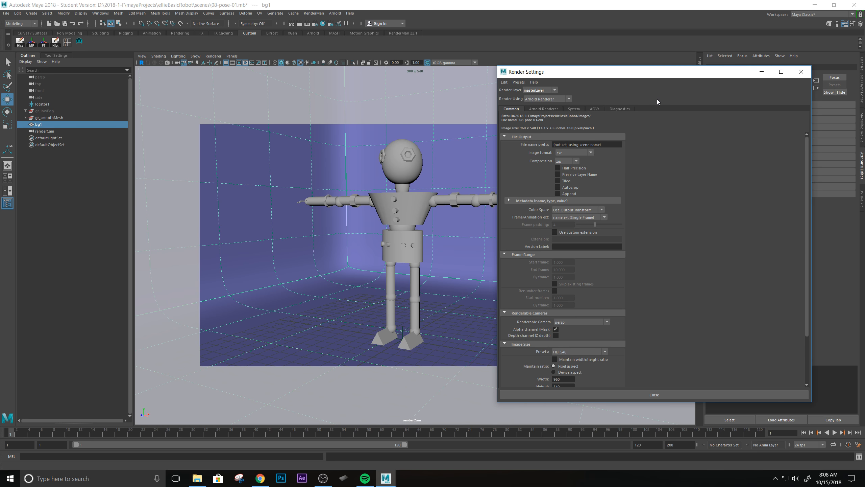
Scroll through the Common tab settings showing HD_540 at 960 x 540.
scroll(583, 282, down, 3)
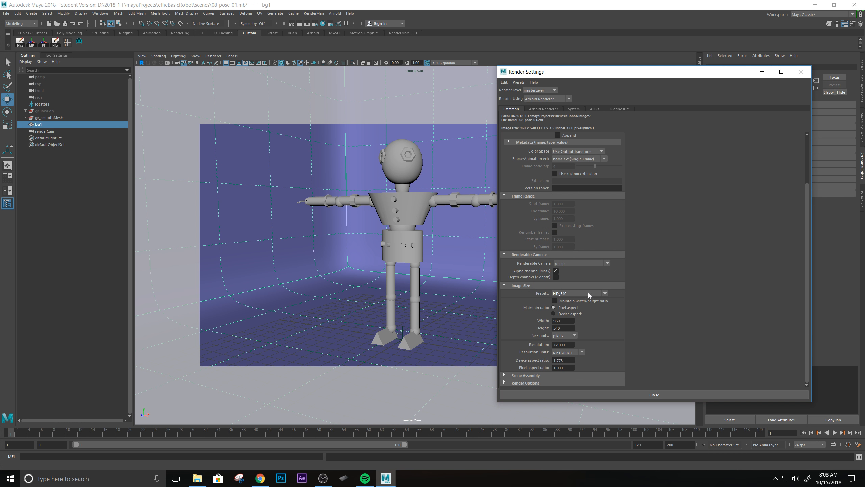
scroll(624, 174, up, 3)
scroll(583, 324, down, 3)
scroll(619, 222, up, 3)
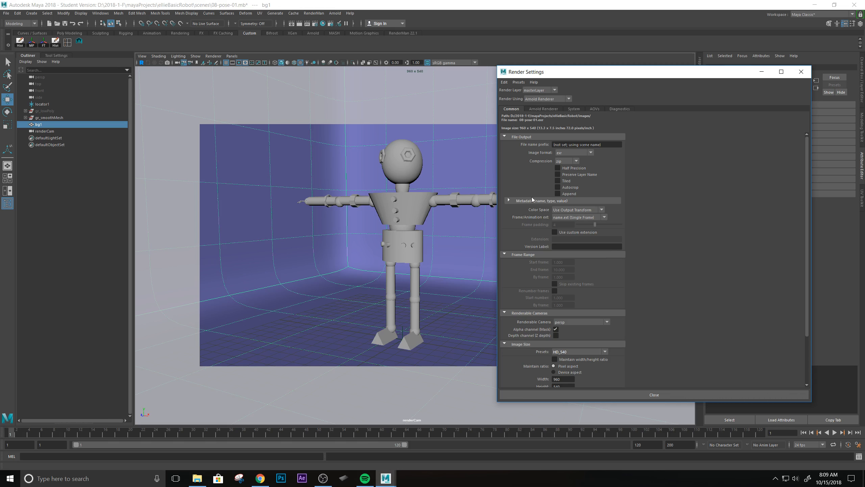
scroll(597, 304, down, 3)
scroll(597, 303, up, 3)
scroll(567, 310, down, 2)
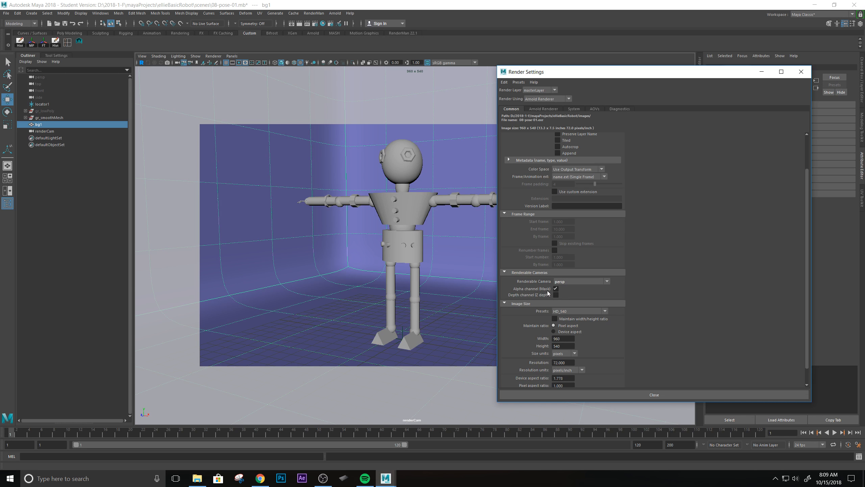
scroll(546, 272, up, 3)
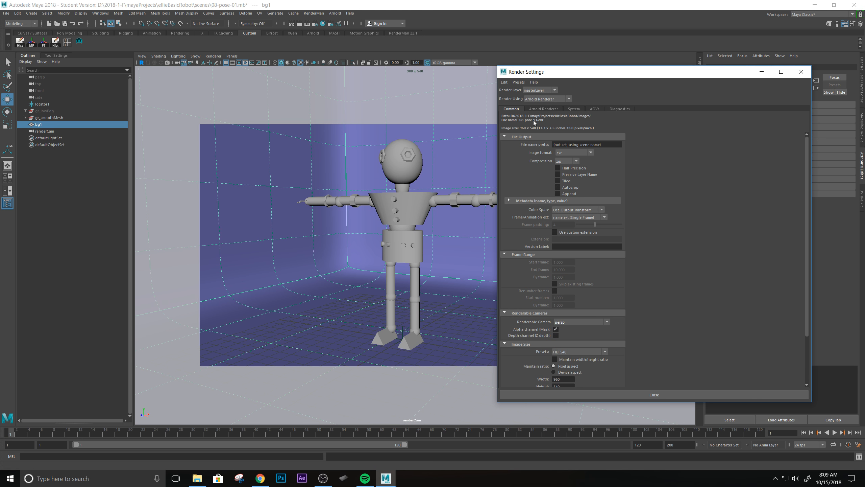
scroll(565, 301, down, 5)
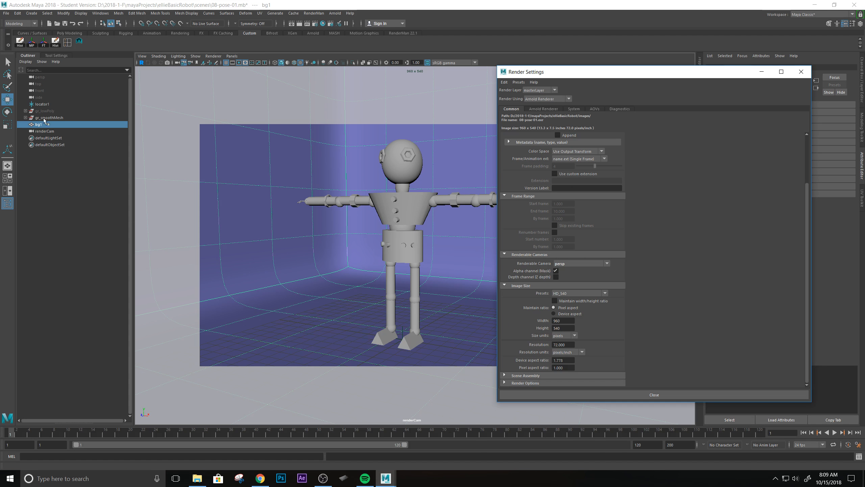
Set the renderable camera to renderCam and keep the width/height ratio locked.
click(607, 264)
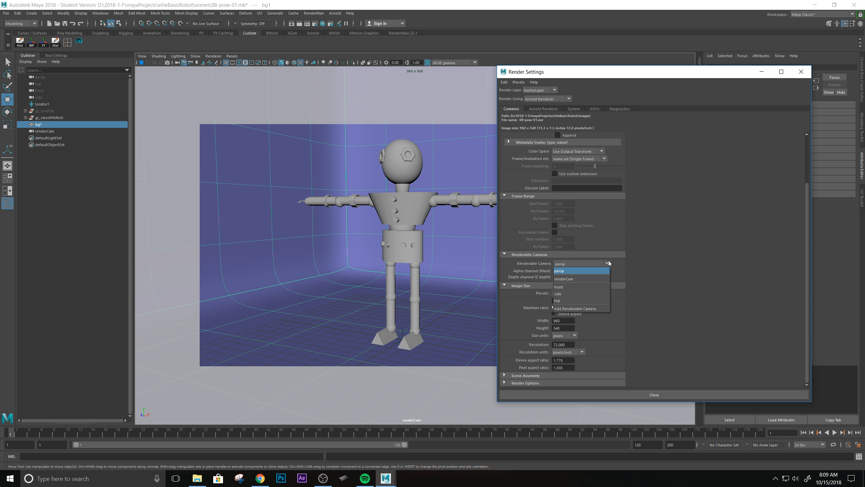
click(586, 279)
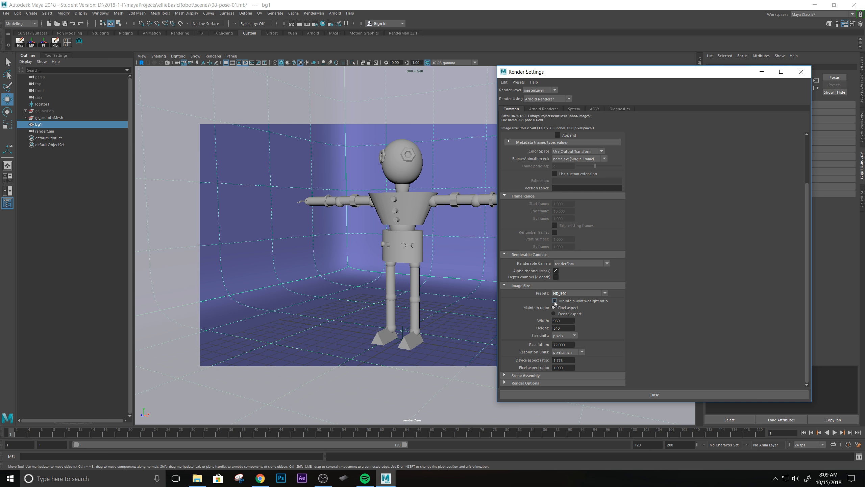
click(576, 293)
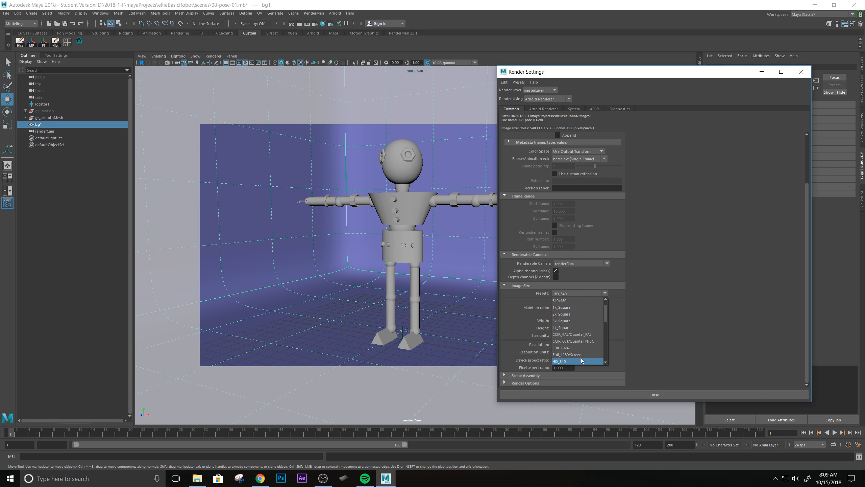
click(618, 315)
click(555, 300)
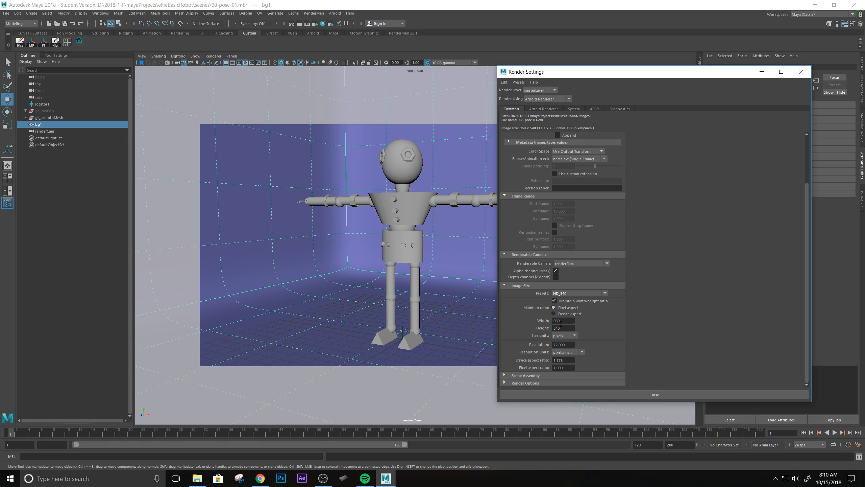
Set the image height to 1000, giving a 1778 x 1000 resolution.
double_click(561, 321)
double_click(562, 327)
text(1000)
click(573, 321)
click(567, 329)
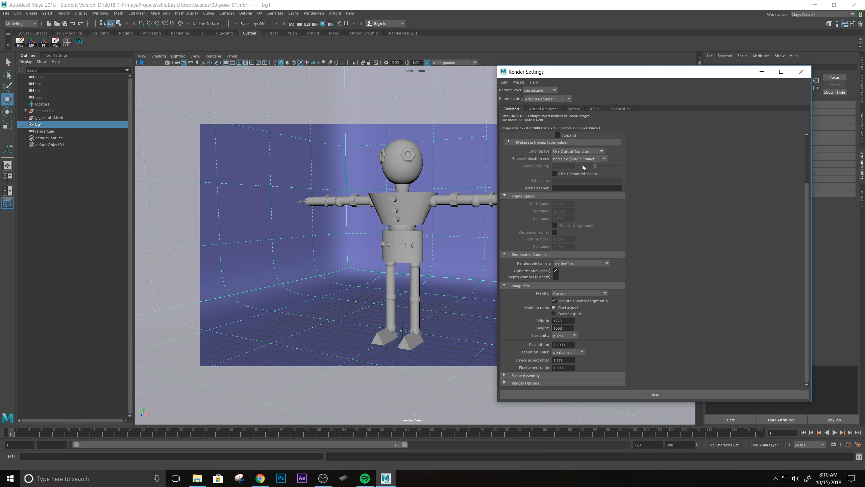
scroll(584, 167, up, 3)
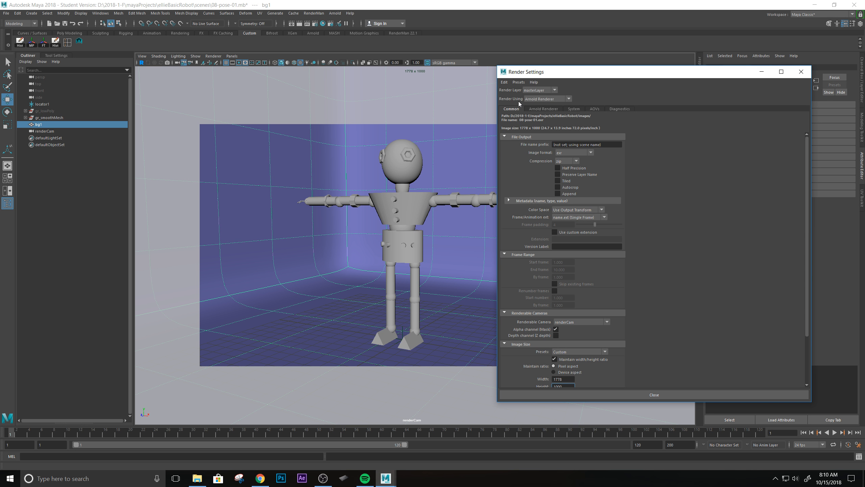
Switch the renderer to Maya Hardware 2.0 and close Render Settings.
click(561, 100)
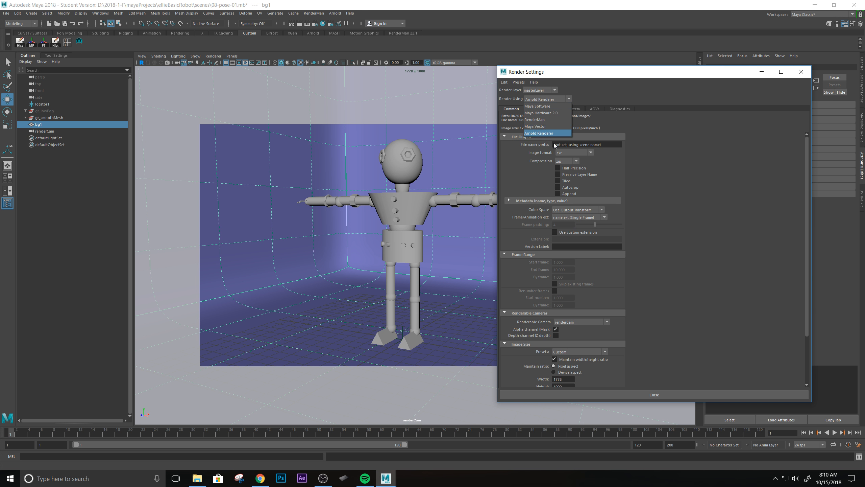
click(553, 114)
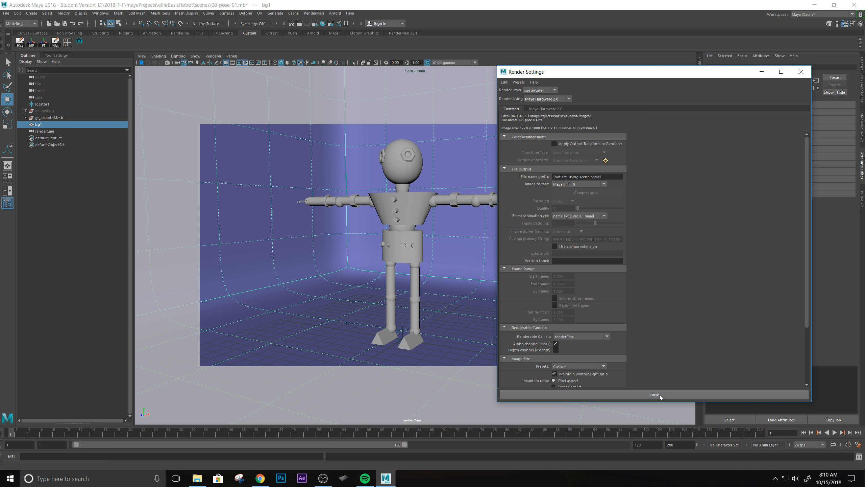
click(688, 395)
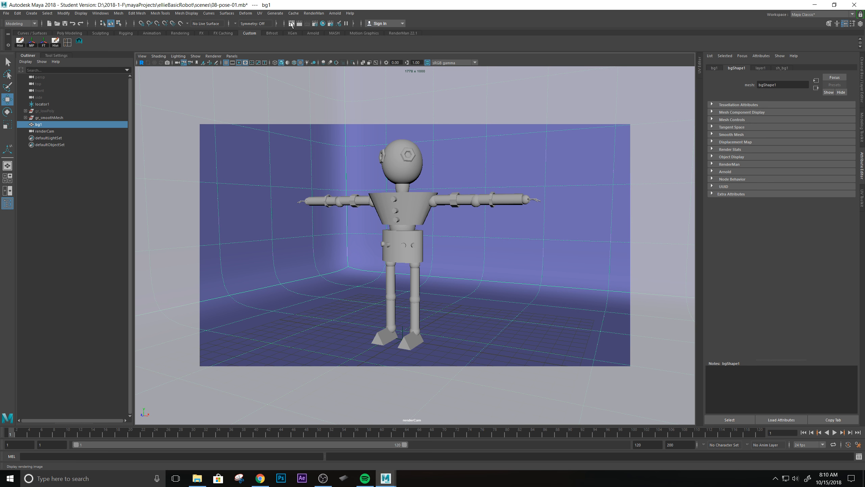
Open the Render View window and move and enlarge it on the right.
click(292, 24)
drag(149, 60, 590, 75)
drag(688, 191, 778, 294)
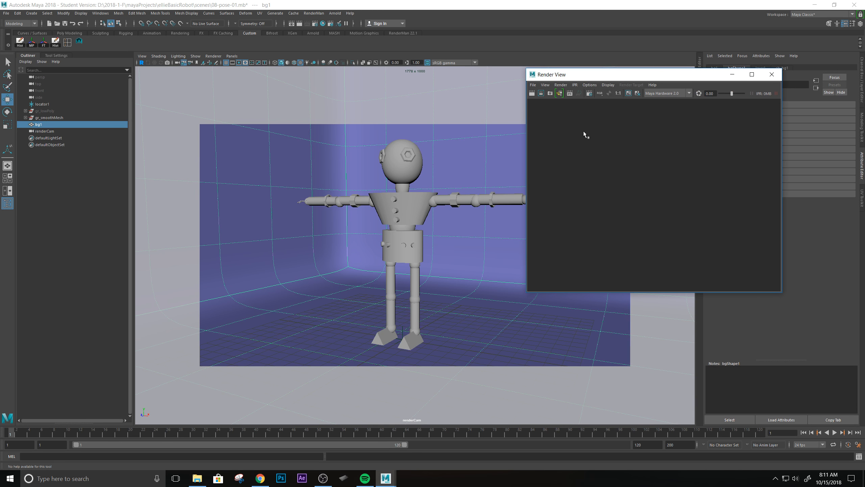
Render the current frame of the robot with Maya Hardware 2.0.
click(183, 56)
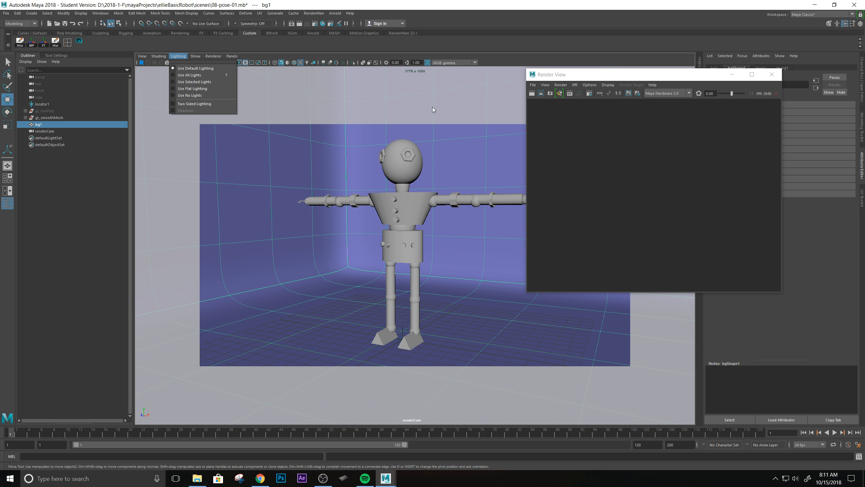
click(575, 74)
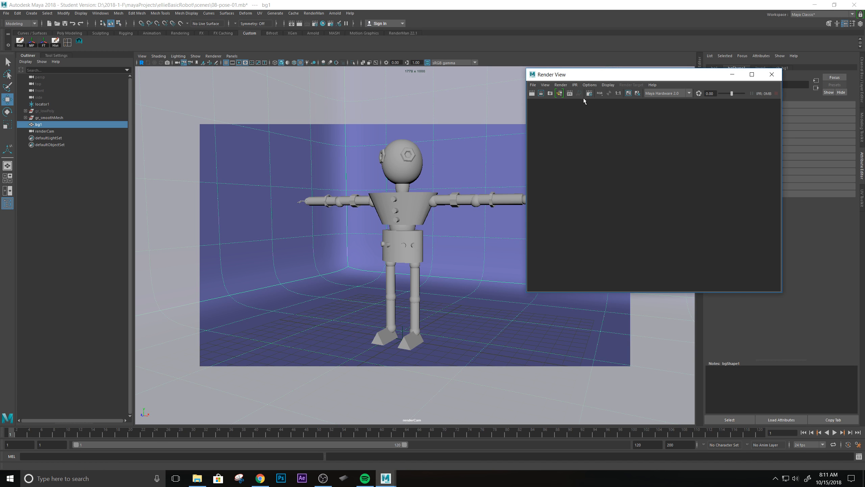
click(531, 93)
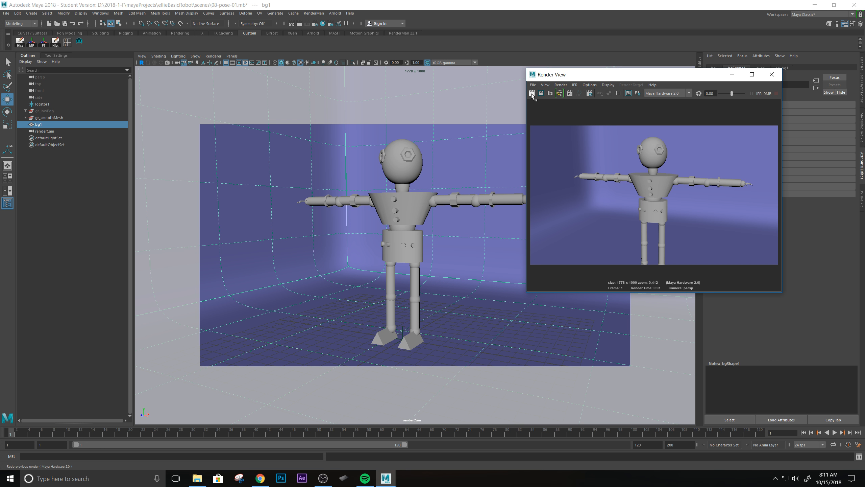
scroll(675, 229, up, 1)
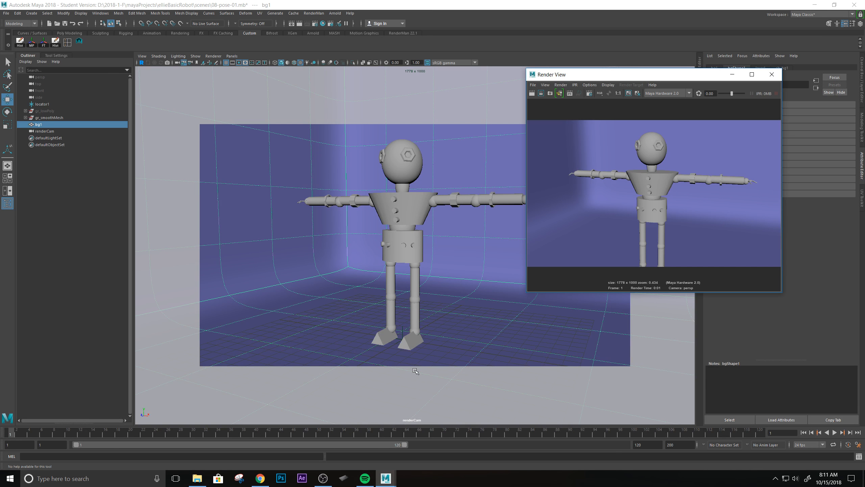
click(316, 221)
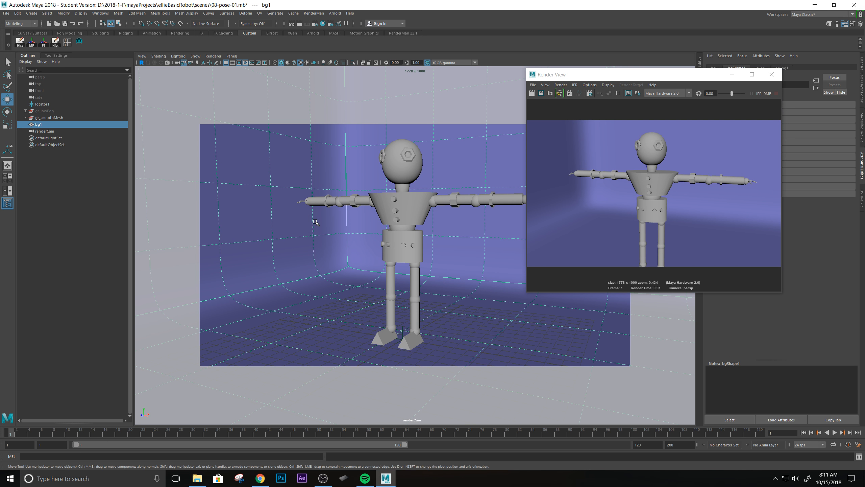
key(space)
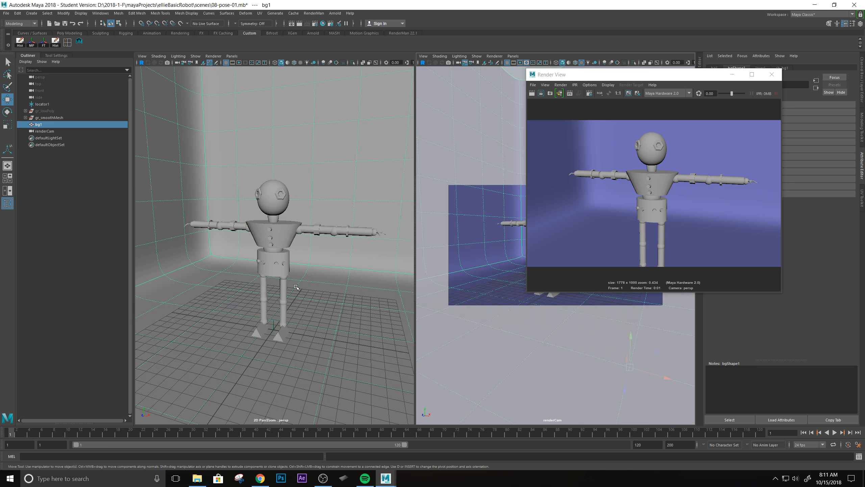
key(6)
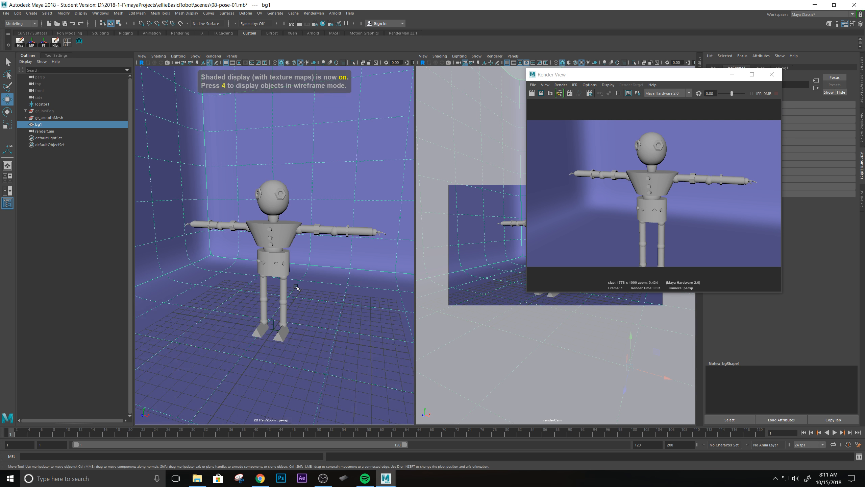
click(241, 64)
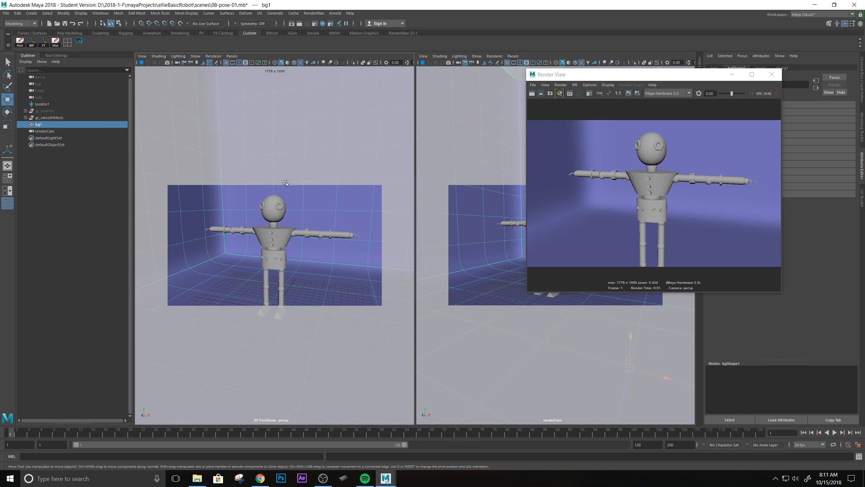
click(240, 63)
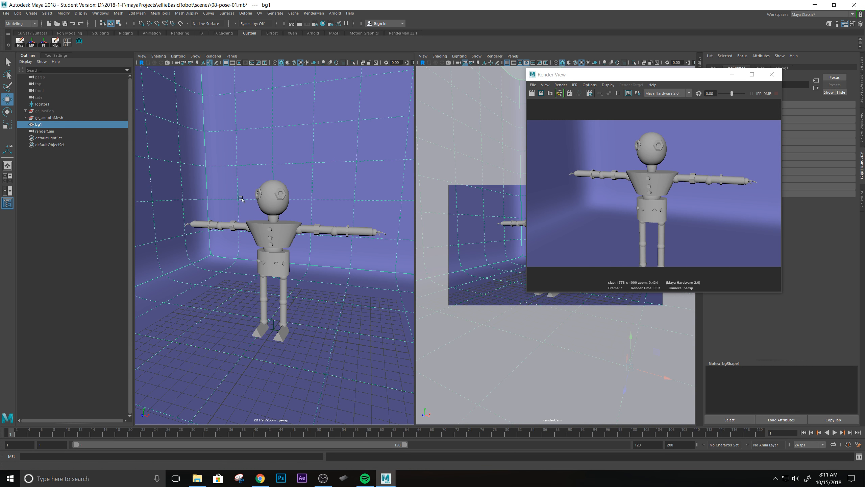
alt+drag(265, 283, 344, 298)
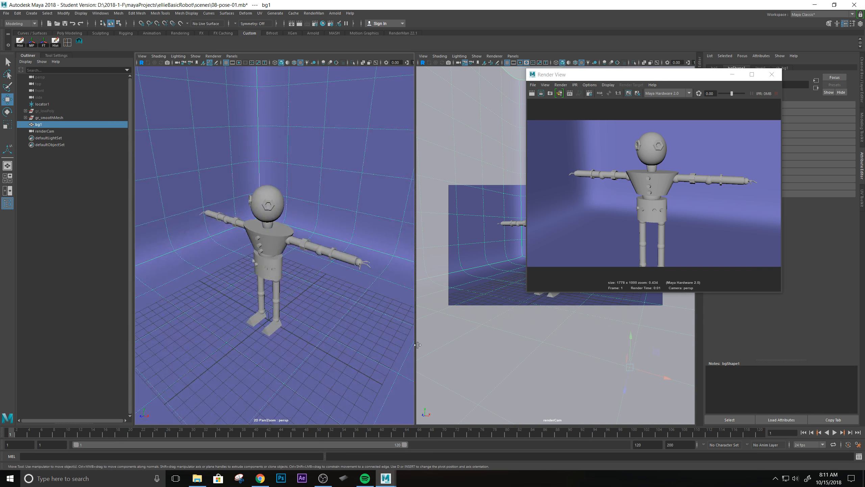
key(space)
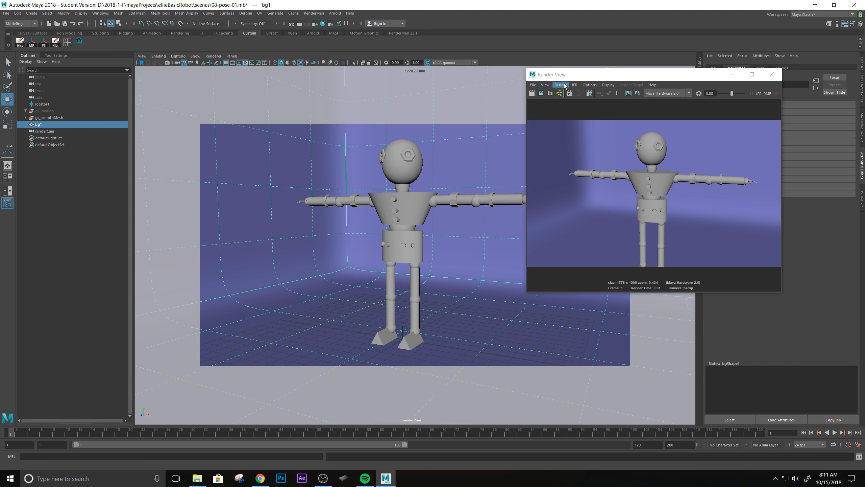
Re-render the frame through renderCam from the Render View's Render menu.
click(602, 78)
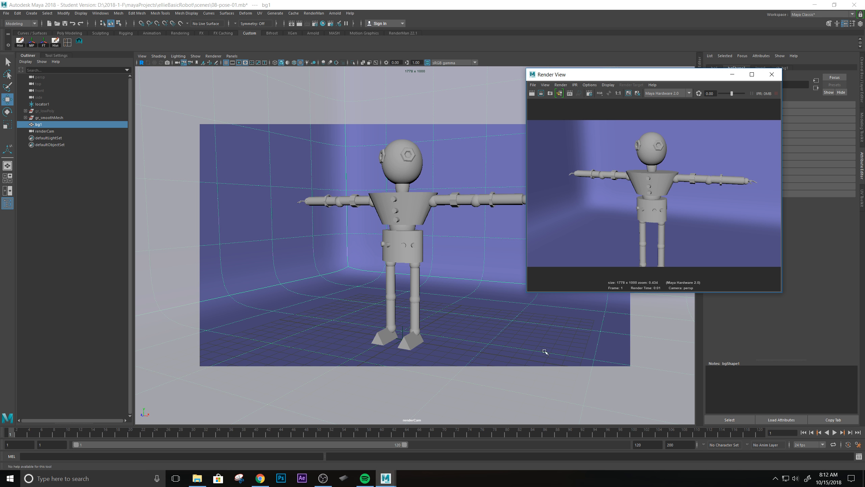
click(558, 86)
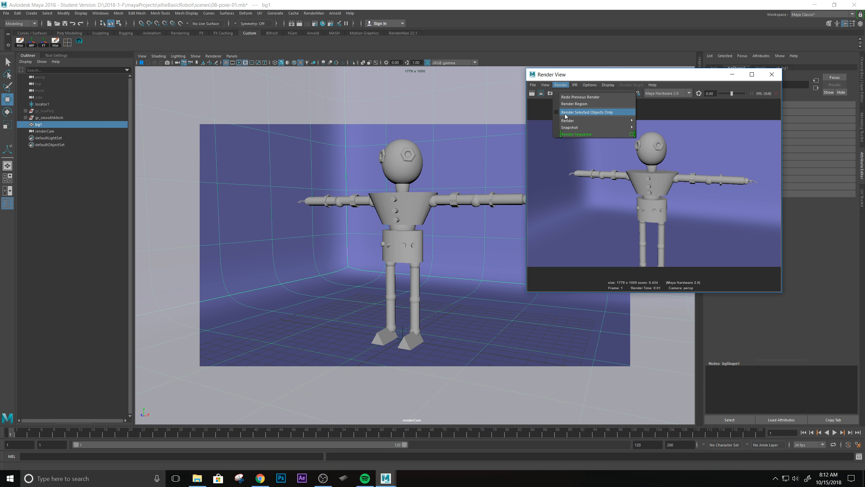
mouse_move(568, 120)
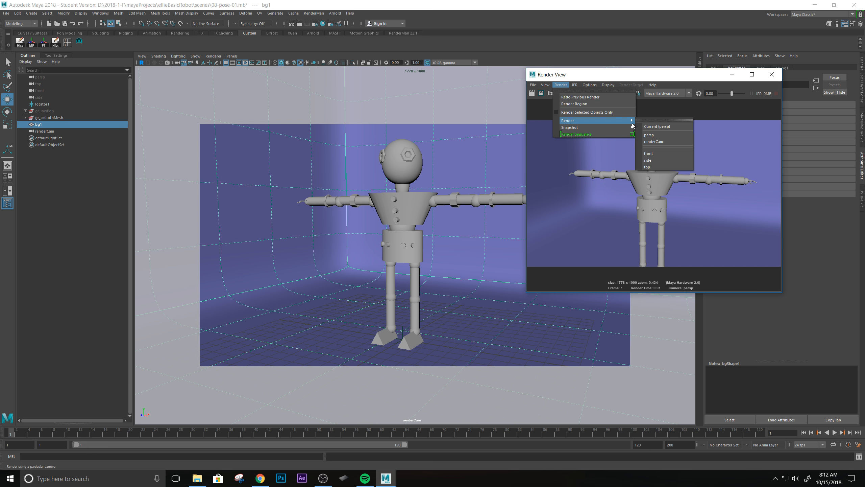
click(669, 143)
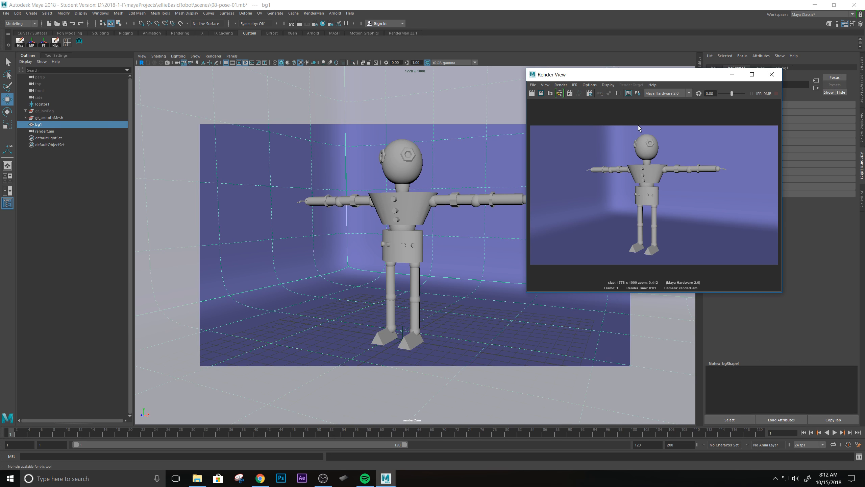
click(533, 85)
Save the render as the JPEG image '01-pose-01' in the project's images folder.
click(547, 103)
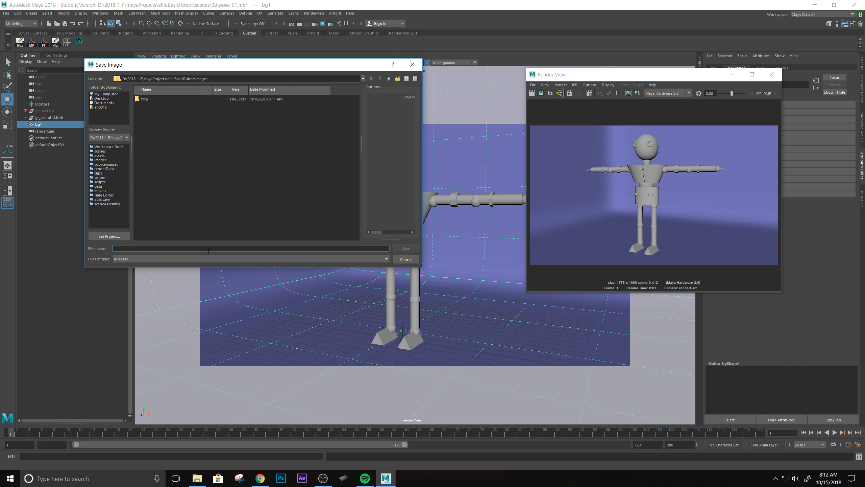
text(01-pose-01)
click(193, 259)
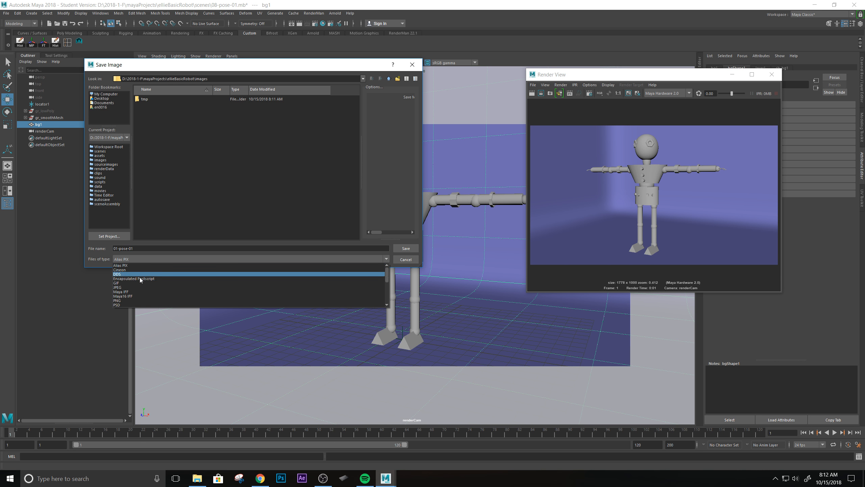
scroll(143, 304, down, 4)
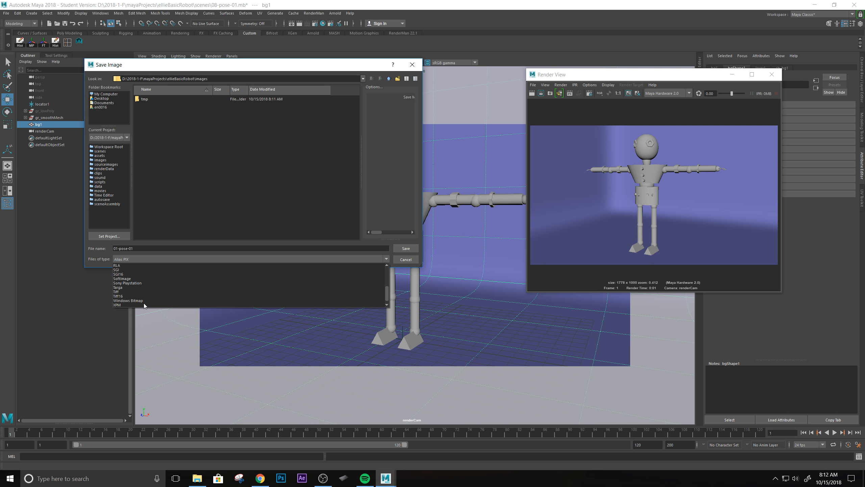
scroll(144, 303, up, 4)
click(133, 286)
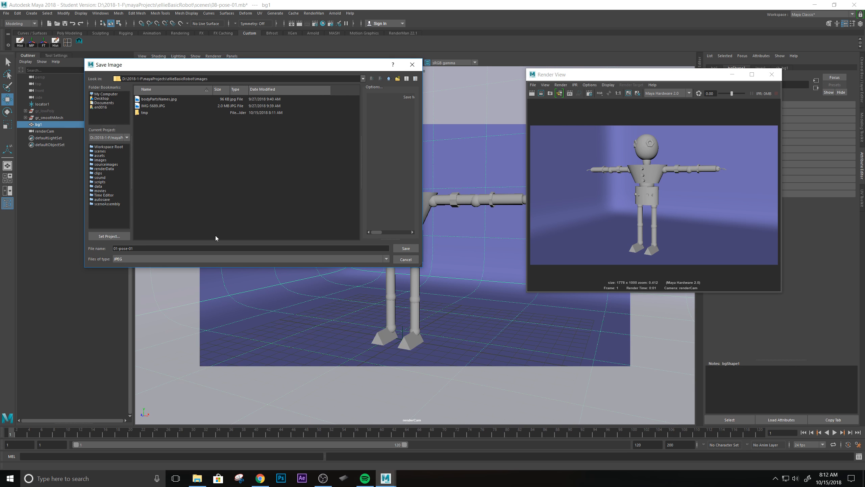
click(401, 249)
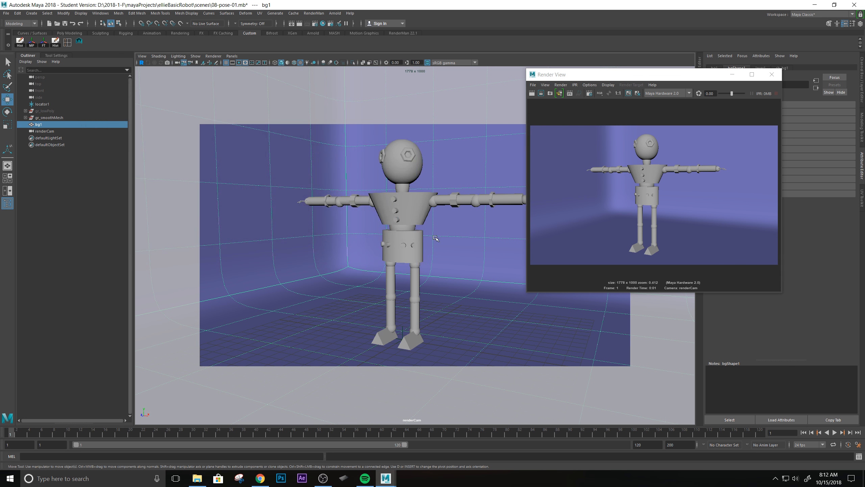